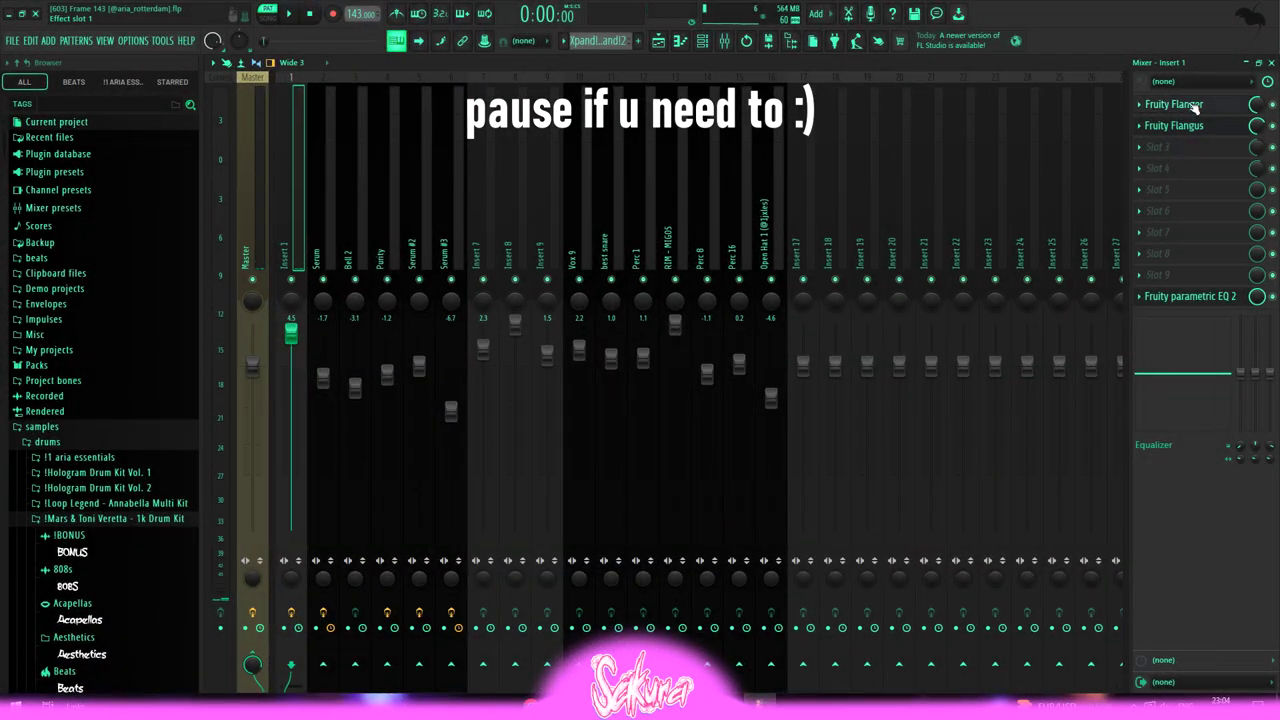
# Inspect Insert 1's Fruity Flanger, Fruity Flangus and Fruity parametric EQ 2, and the parametric EQ on the Serum mixer track
pyautogui.click(1180, 104)
pyautogui.click(1180, 104)
pyautogui.click(1178, 125)
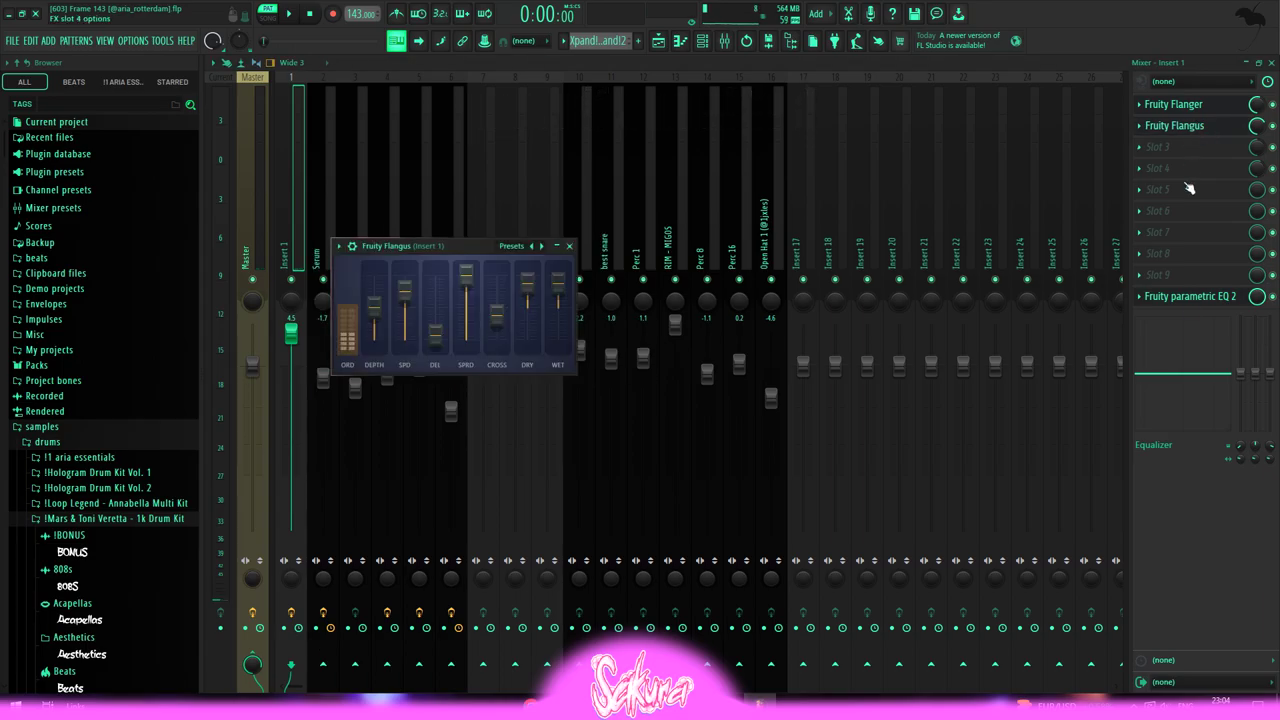
pyautogui.click(1205, 297)
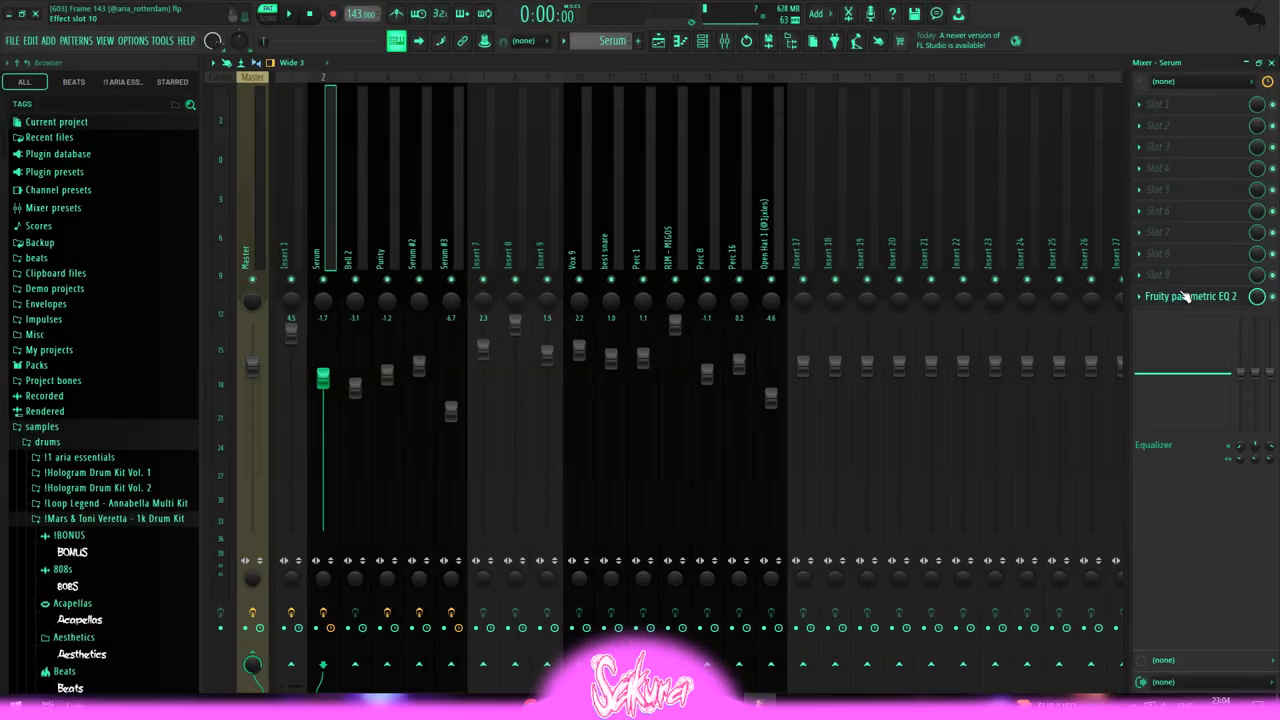
pyautogui.click(1183, 296)
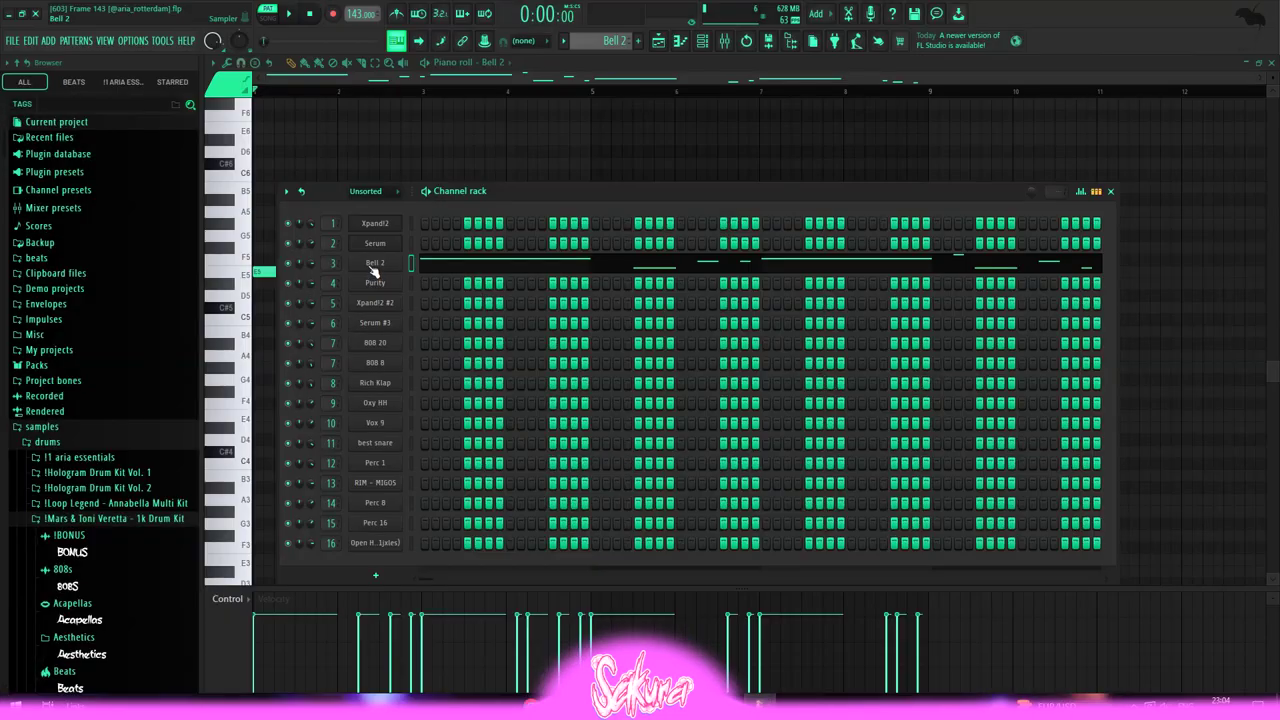
# Inspect the Bell 2 channel's instrument settings and stop playback in the Serum #3 piano roll
pyautogui.click(374, 271)
pyautogui.click(343, 236)
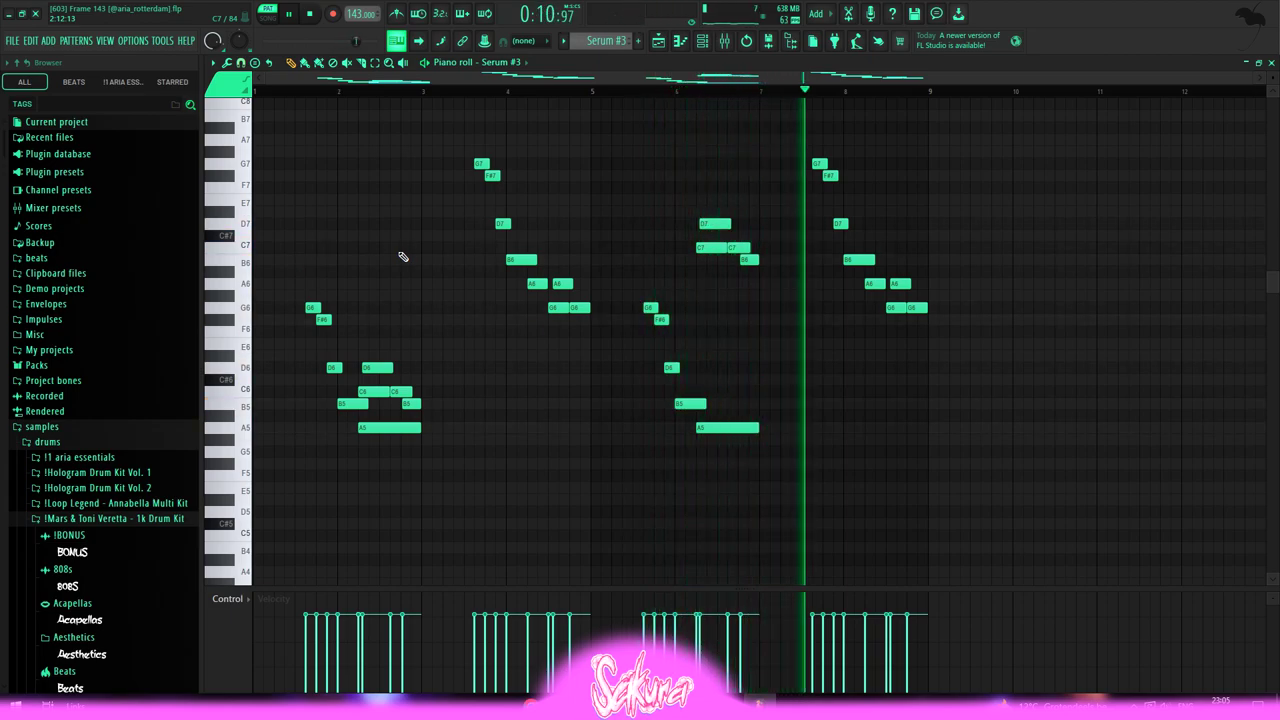
pyautogui.press('space')
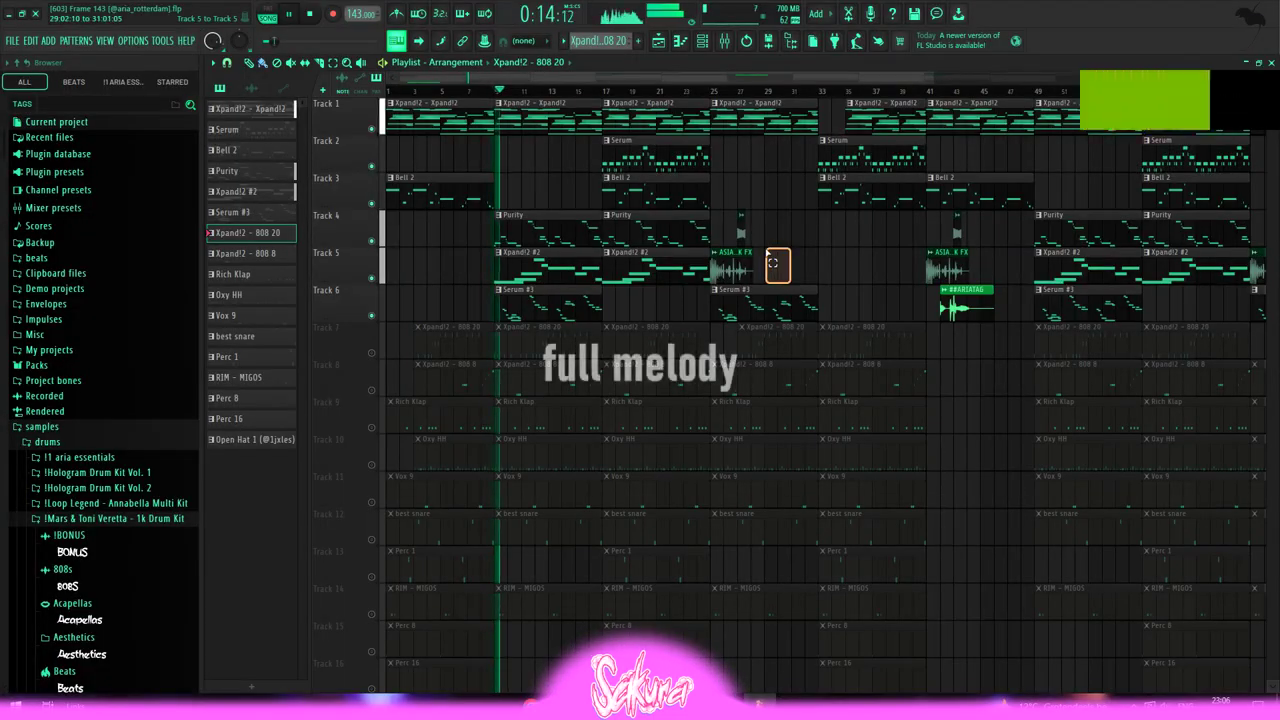
# Select the FX audio clips on Tracks 4 and 5 in the playlist and move them down to Tracks 13 and 14
pyautogui.moveTo(729, 218); pyautogui.dragTo(967, 264)
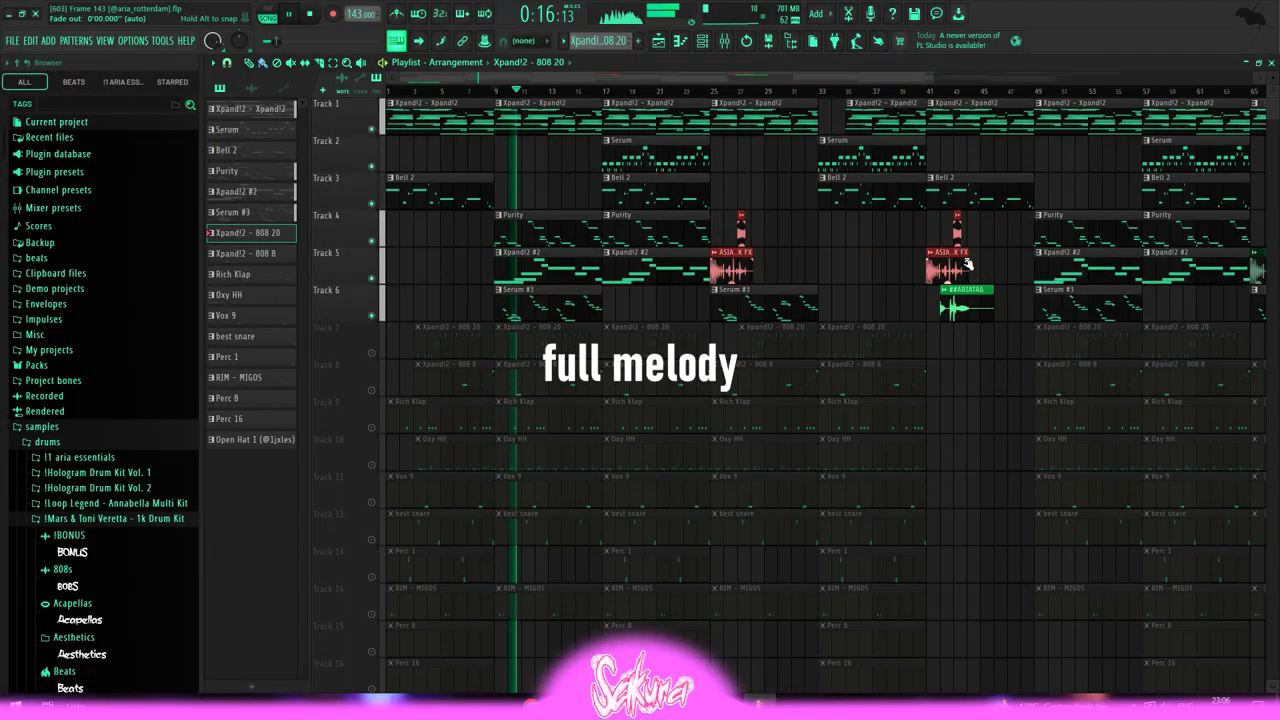
pyautogui.hotkey('shift', 'Down')
pyautogui.hotkey('shift', 'Down')
pyautogui.hotkey('shift', 'Down')
pyautogui.hotkey('shift', 'Down')
pyautogui.hotkey('shift', 'Down')
pyautogui.hotkey('shift', 'Down')
pyautogui.hotkey('shift', 'Down')
pyautogui.hotkey('shift', 'Down')
pyautogui.hotkey('shift', 'Down')
pyautogui.hotkey('shift', 'Down')
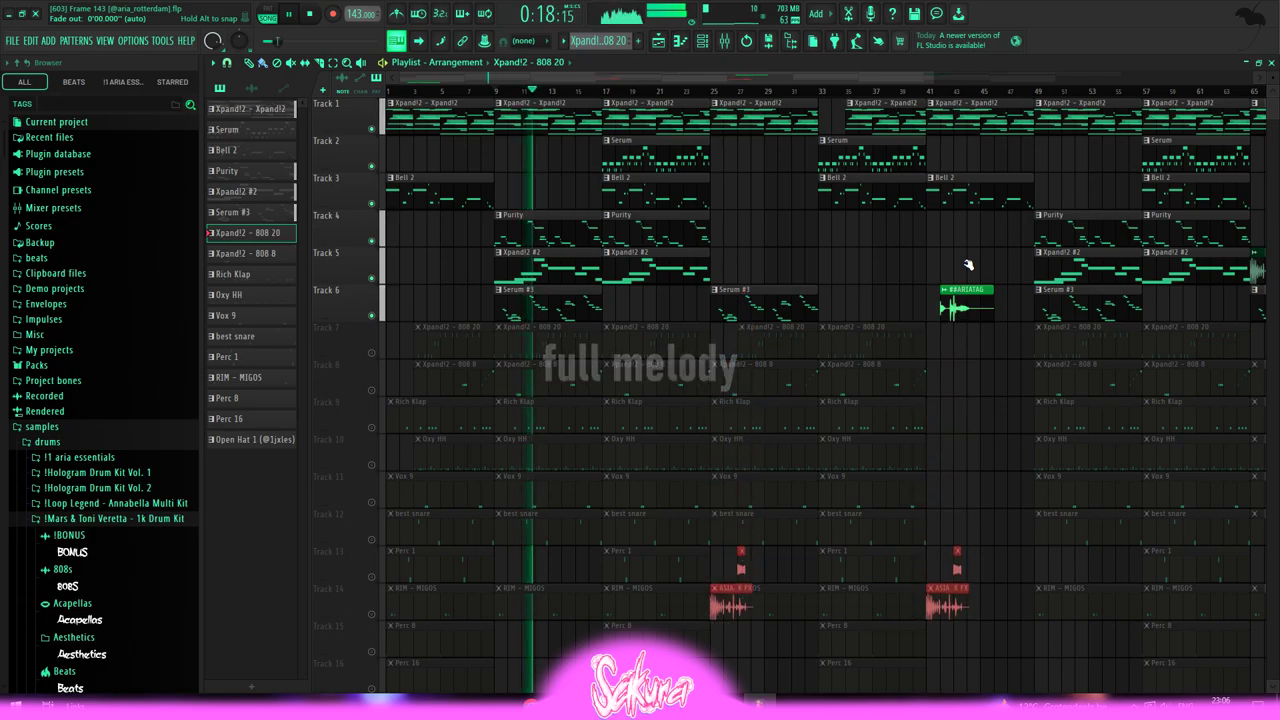
pyautogui.scroll(3, 969, 265)
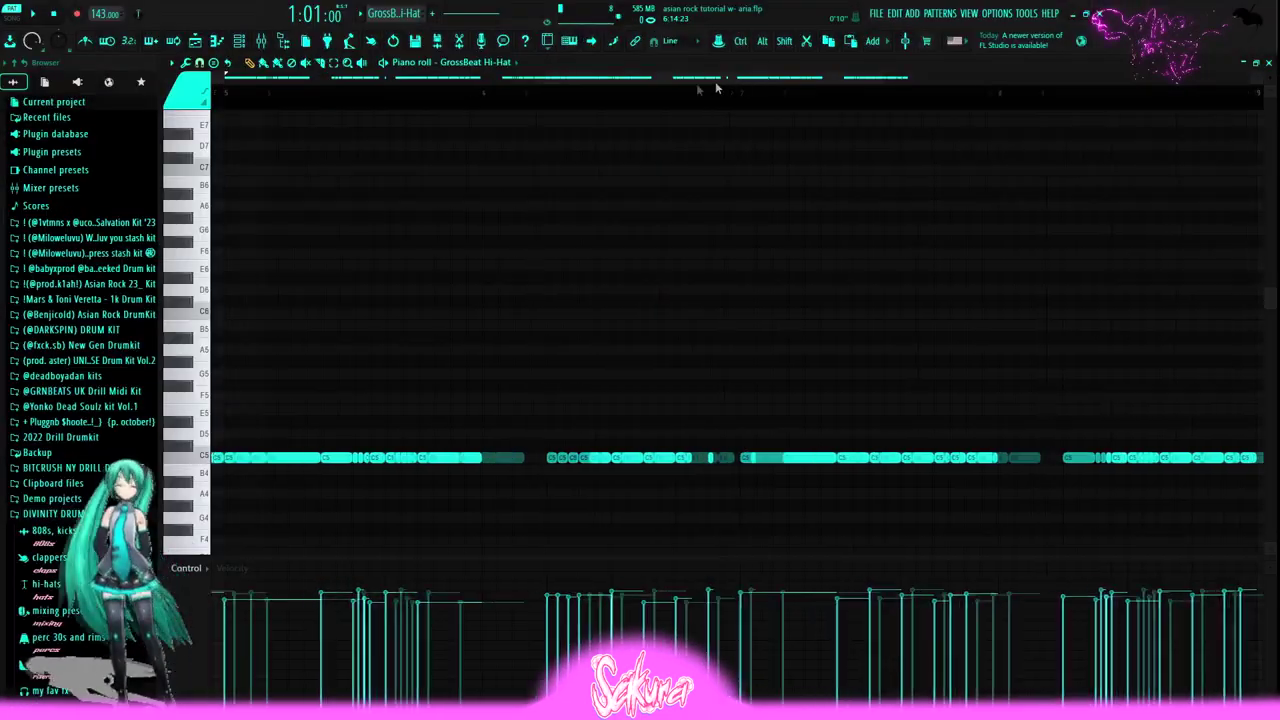
# Examine the timing and spacing of the GrossBeat Hi-Hat notes across the pattern in the piano roll
pyautogui.press('space')
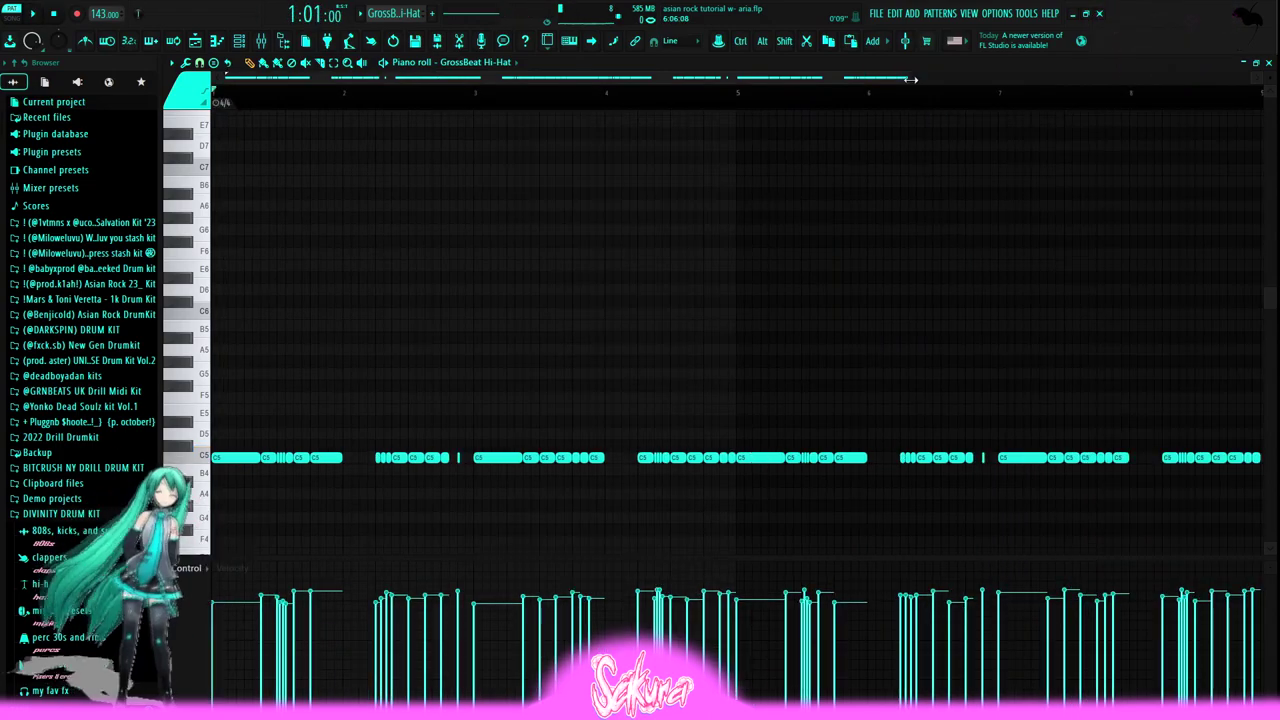
pyautogui.moveTo(910, 80); pyautogui.dragTo(909, 79)
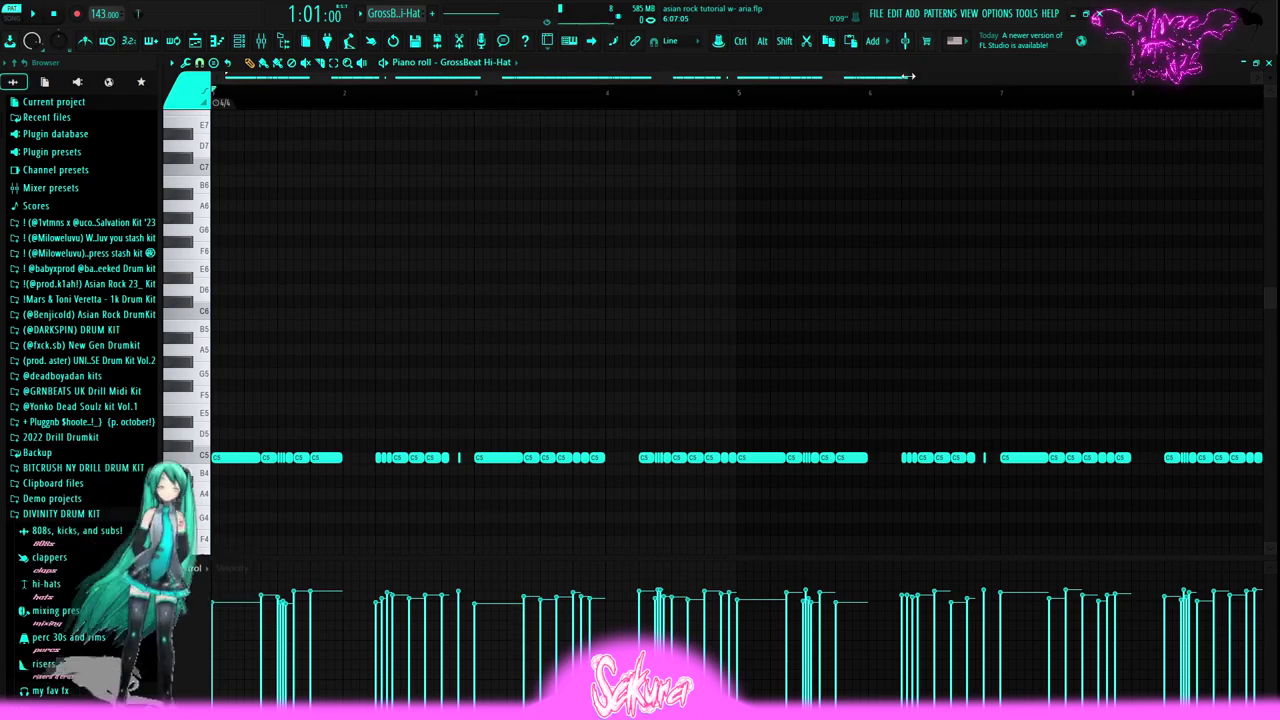
pyautogui.moveTo(908, 76); pyautogui.dragTo(829, 80)
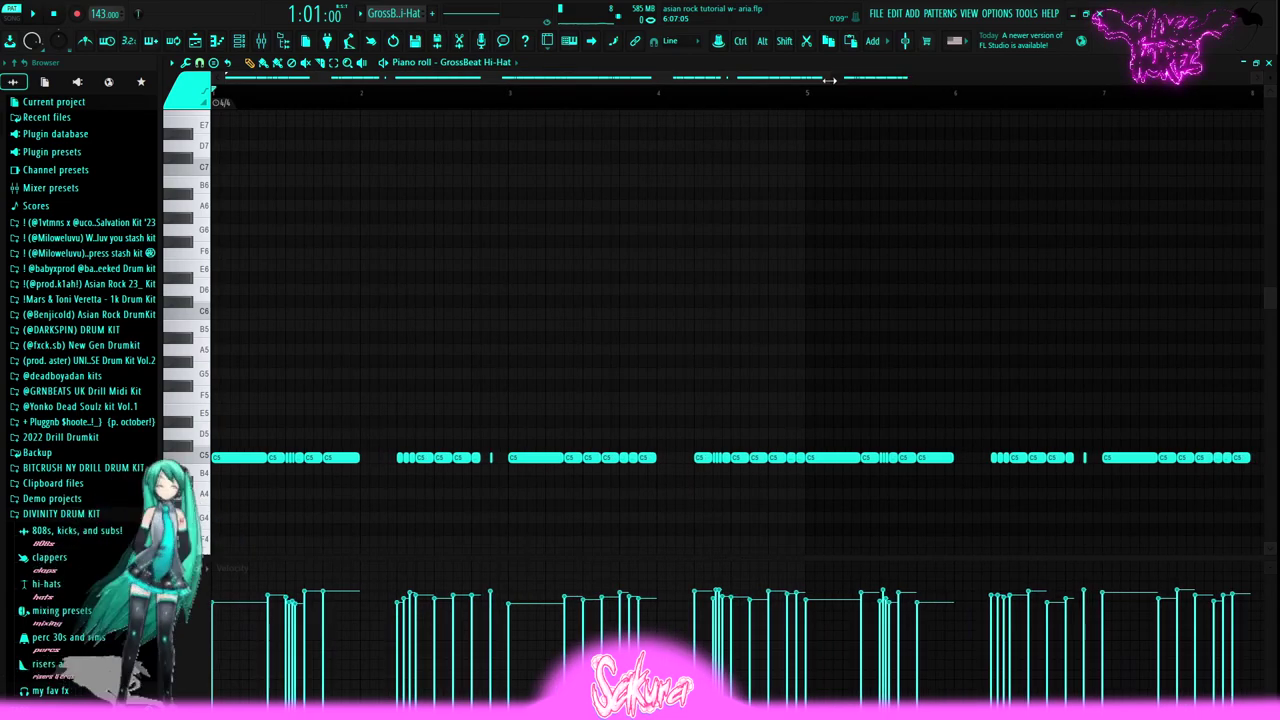
pyautogui.scroll(1, 259, 456)
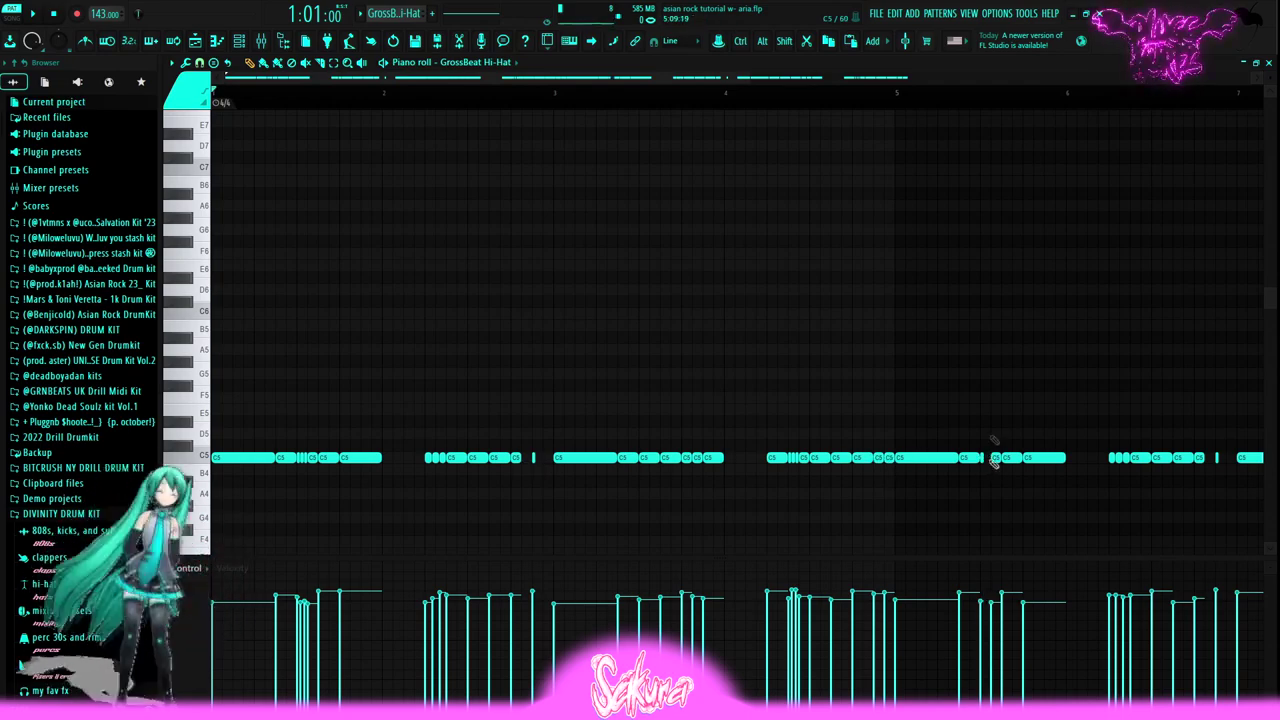
# Undo the last note resize and note deletion in the GrossBeat Hi-Hat piano roll
pyautogui.click(897, 14)
pyautogui.click(904, 31)
pyautogui.click(895, 14)
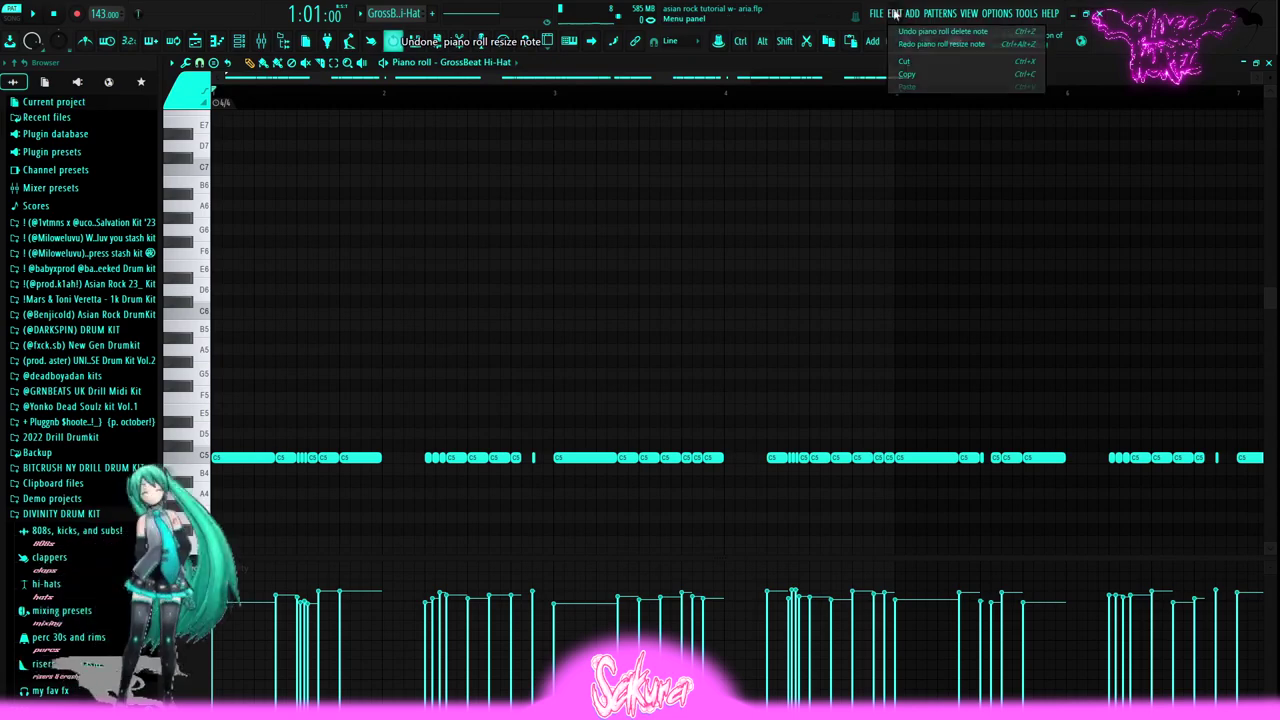
pyautogui.click(903, 35)
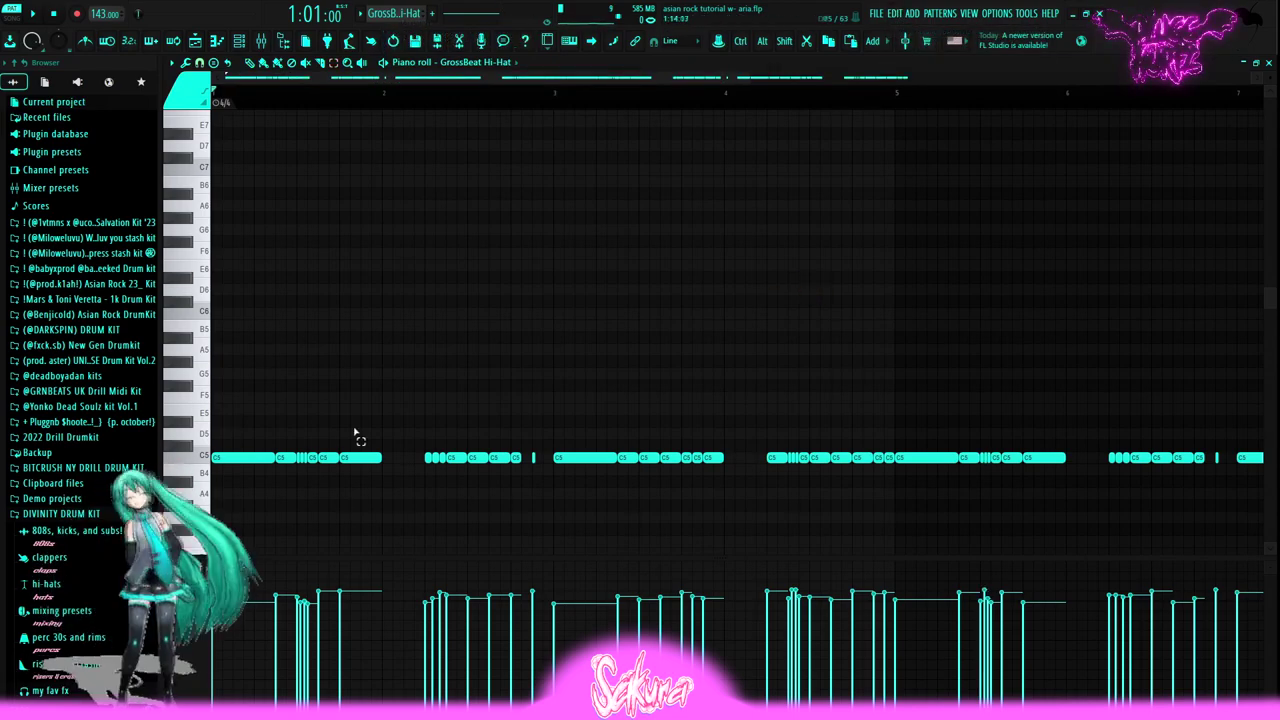
# Inspect the hi mixer track's effects: Fruity delay 2, Fruity Reeverb 2, Fruity parametric EQ 2 and Gross Beat
pyautogui.hotkey('ctrl', 'r')
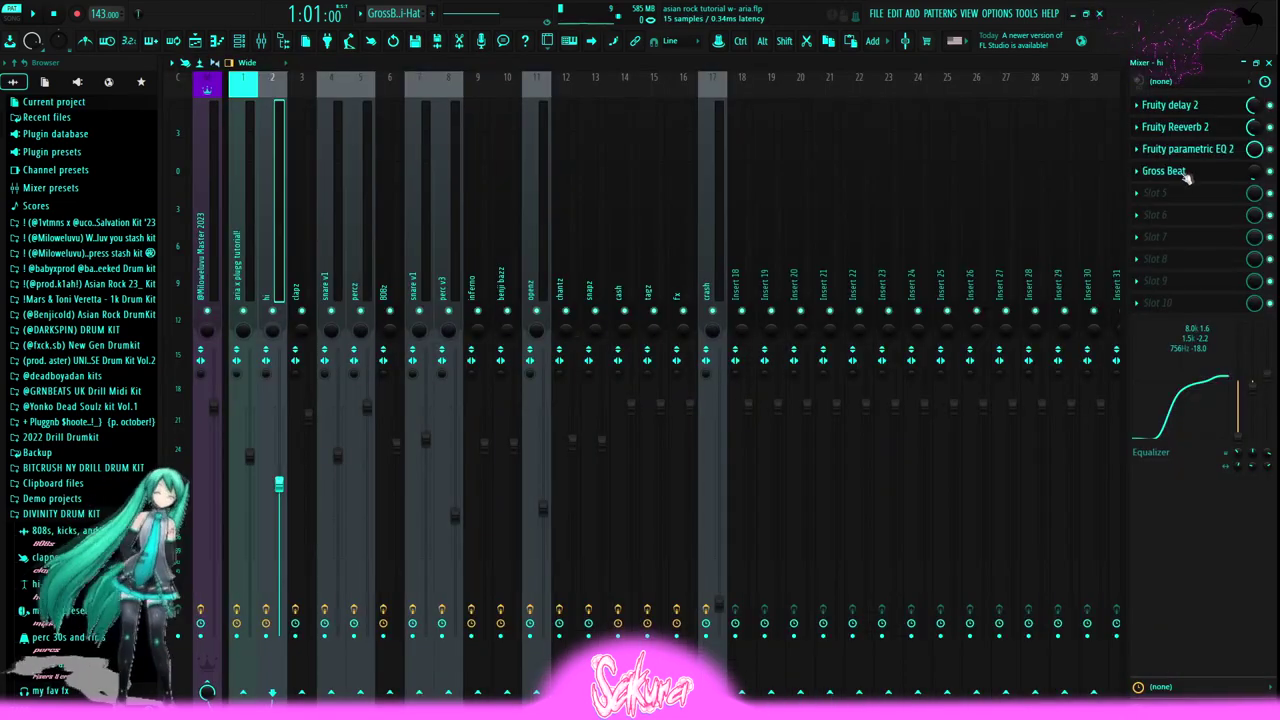
pyautogui.click(1185, 108)
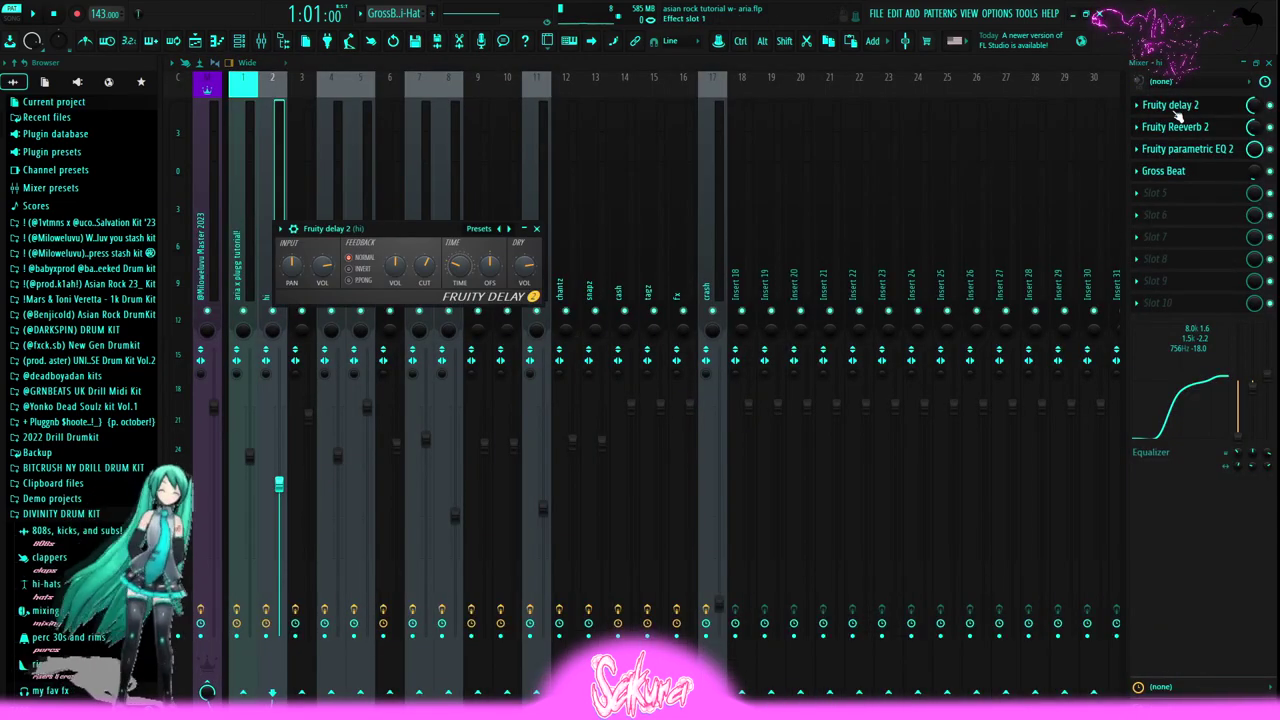
pyautogui.click(1180, 128)
pyautogui.click(1176, 149)
pyautogui.click(1165, 171)
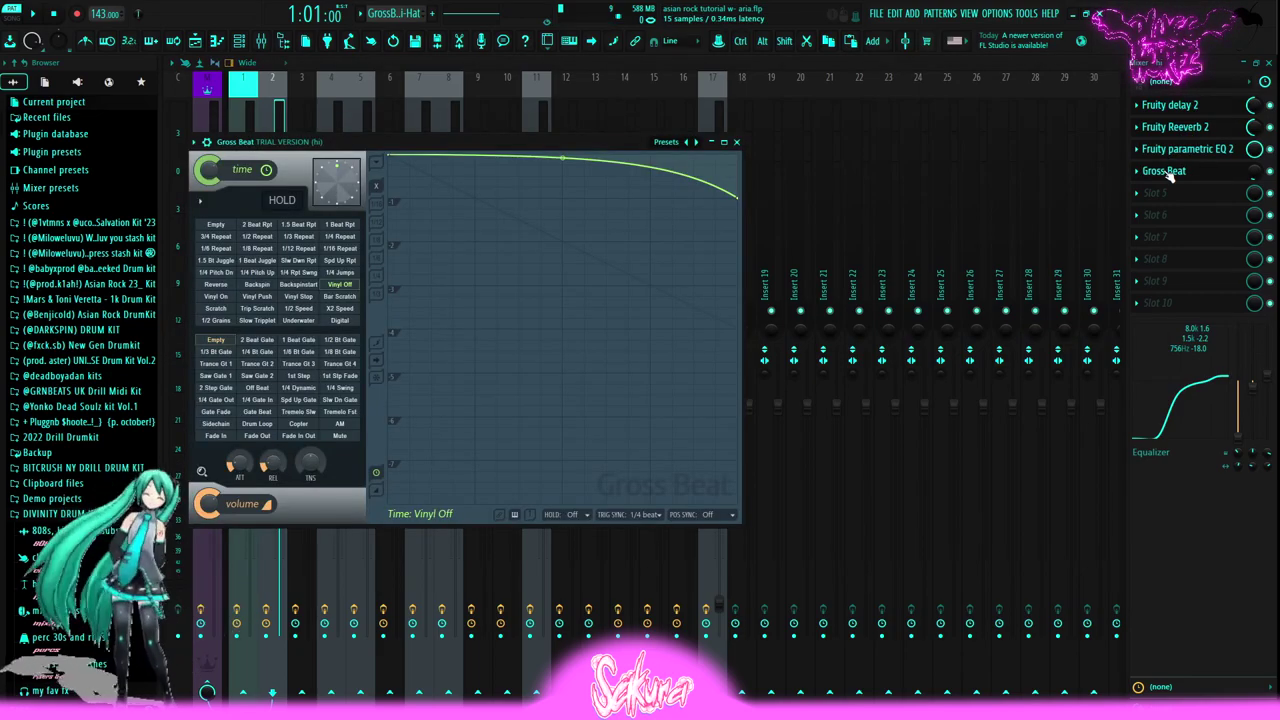
pyautogui.click(1165, 171)
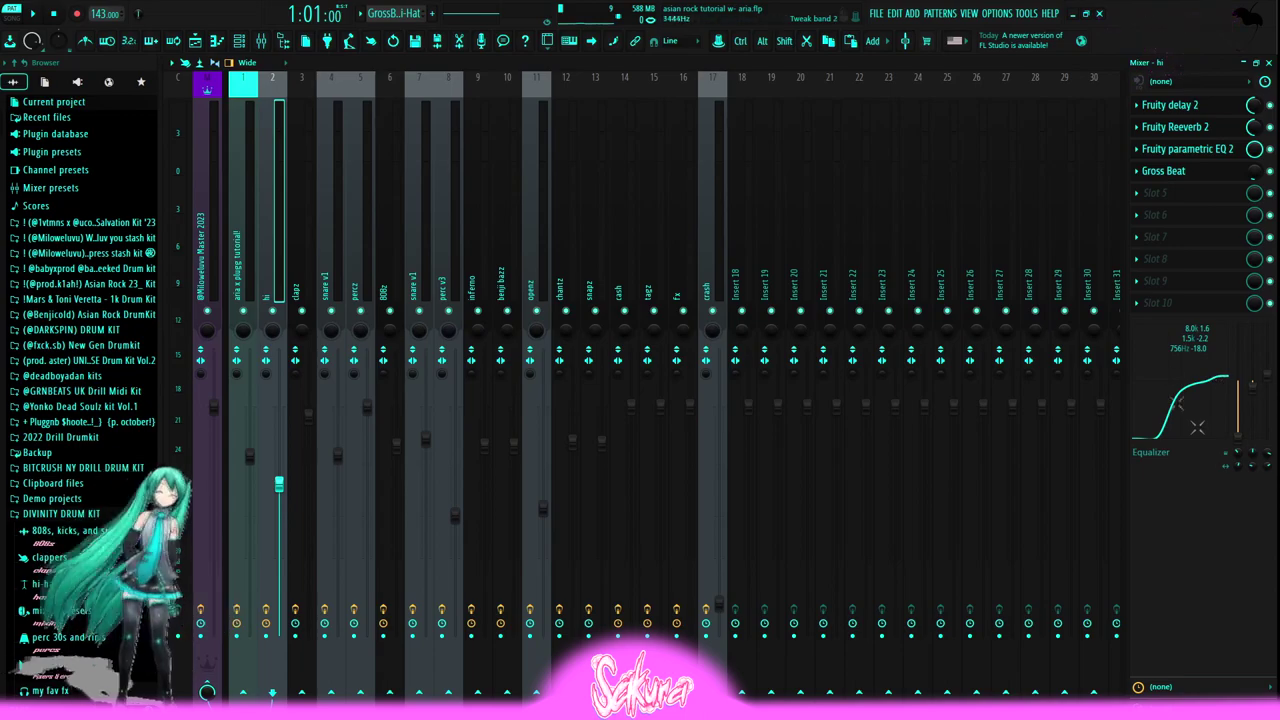
# Open the Open Hat 7 pattern from the playlist in the piano roll and play it back
pyautogui.click(217, 41)
pyautogui.click(195, 41)
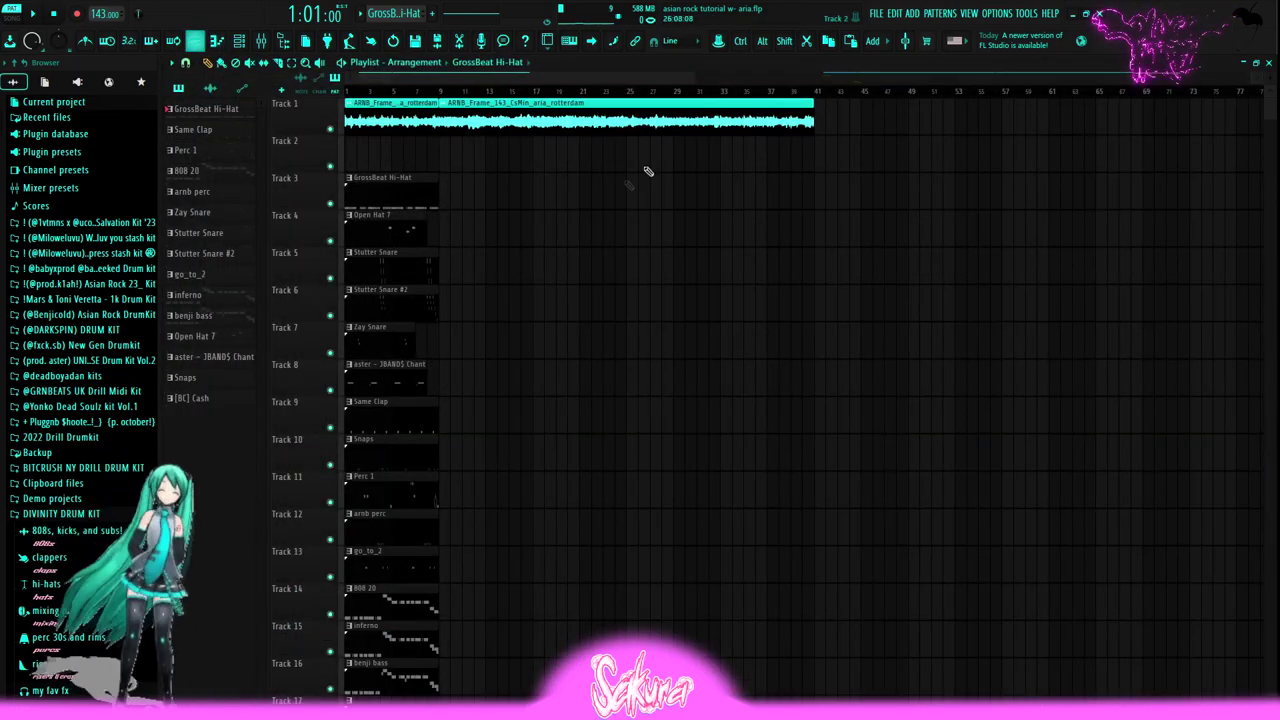
pyautogui.click(370, 220)
pyautogui.click(196, 42)
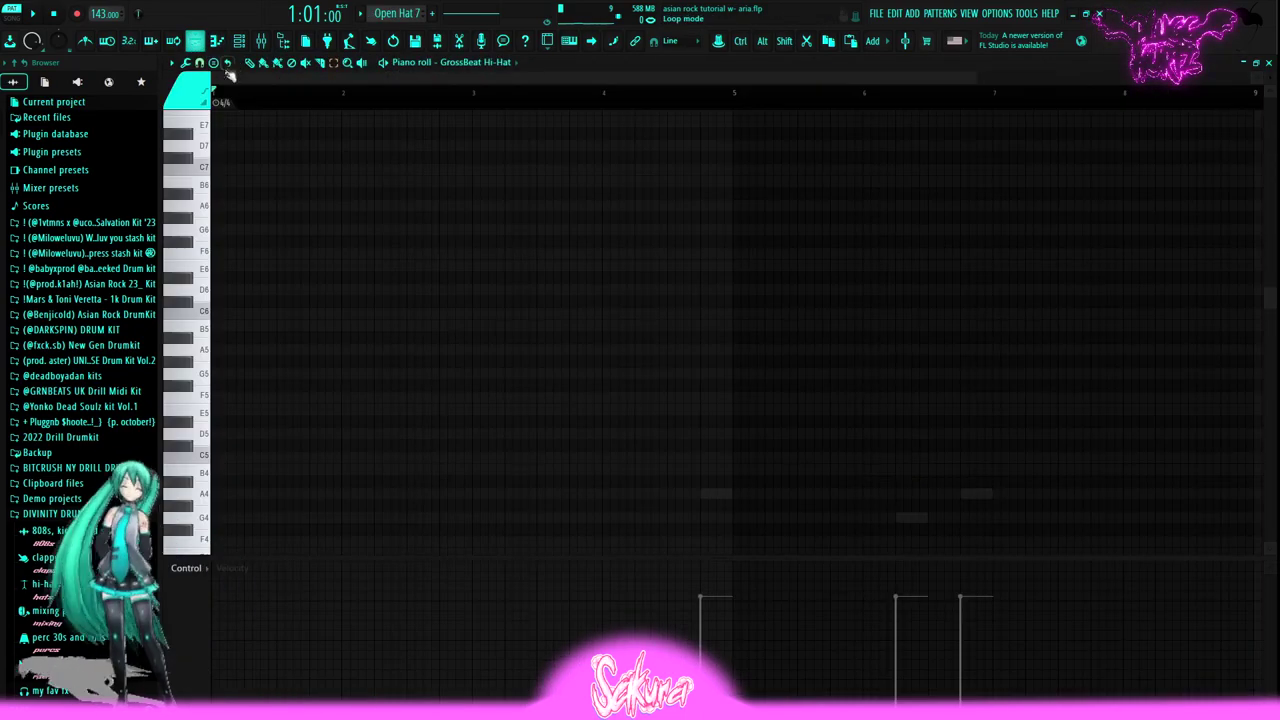
pyautogui.press('space')
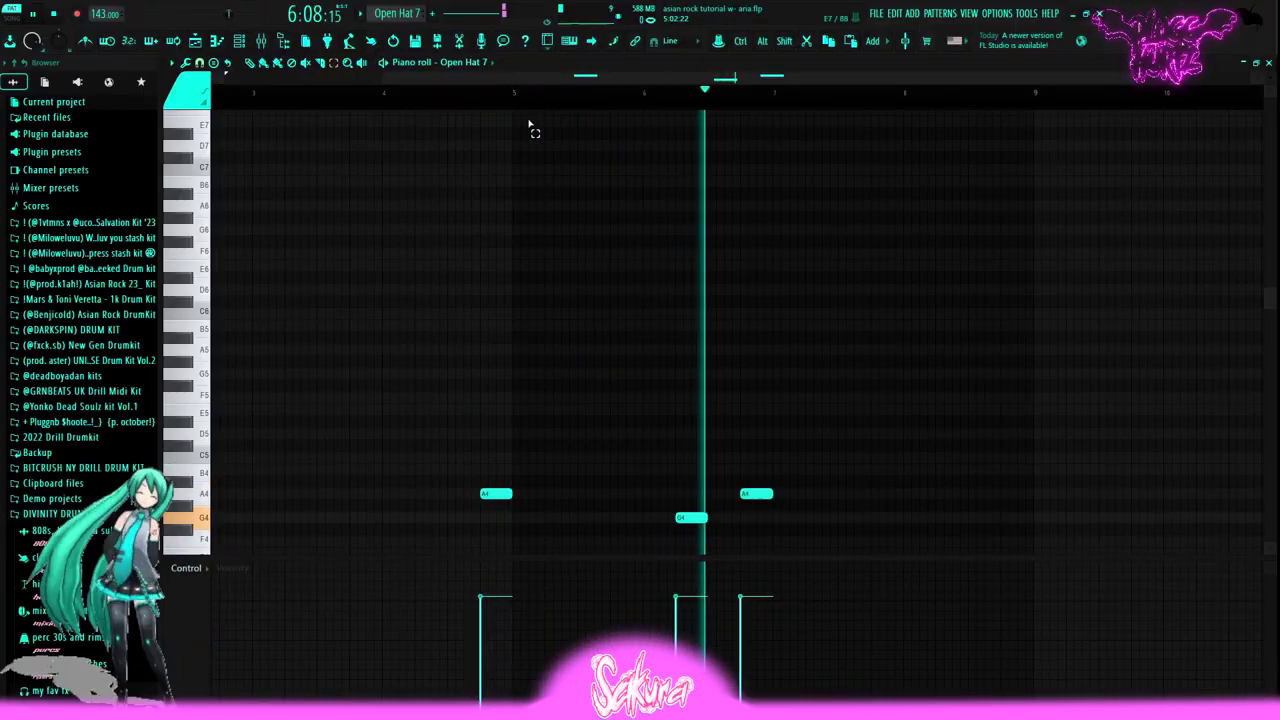
pyautogui.press('space')
# Inspect the openz mixer track's effects: Fruity delay 2, Fruity Reeverb 2, Fruity parametric EQ 2, Fruity Chorus and Fruity Flanger
pyautogui.press('F9')
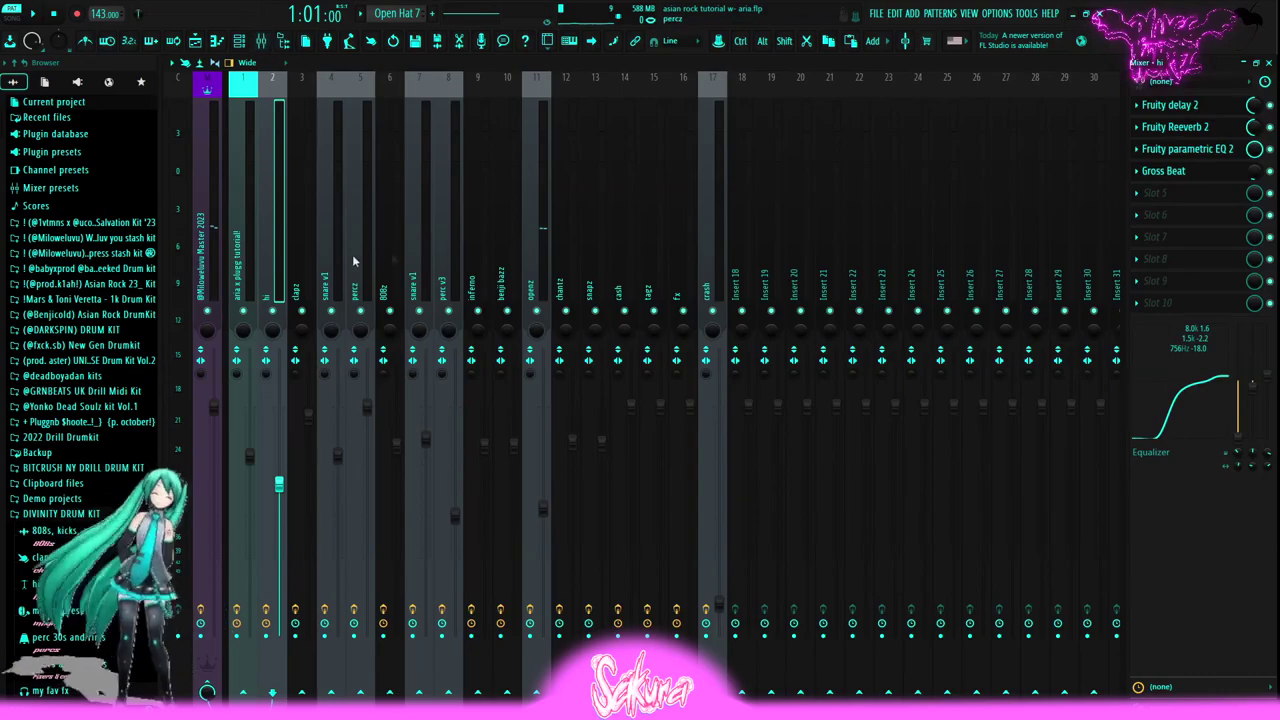
pyautogui.click(535, 222)
pyautogui.click(1180, 106)
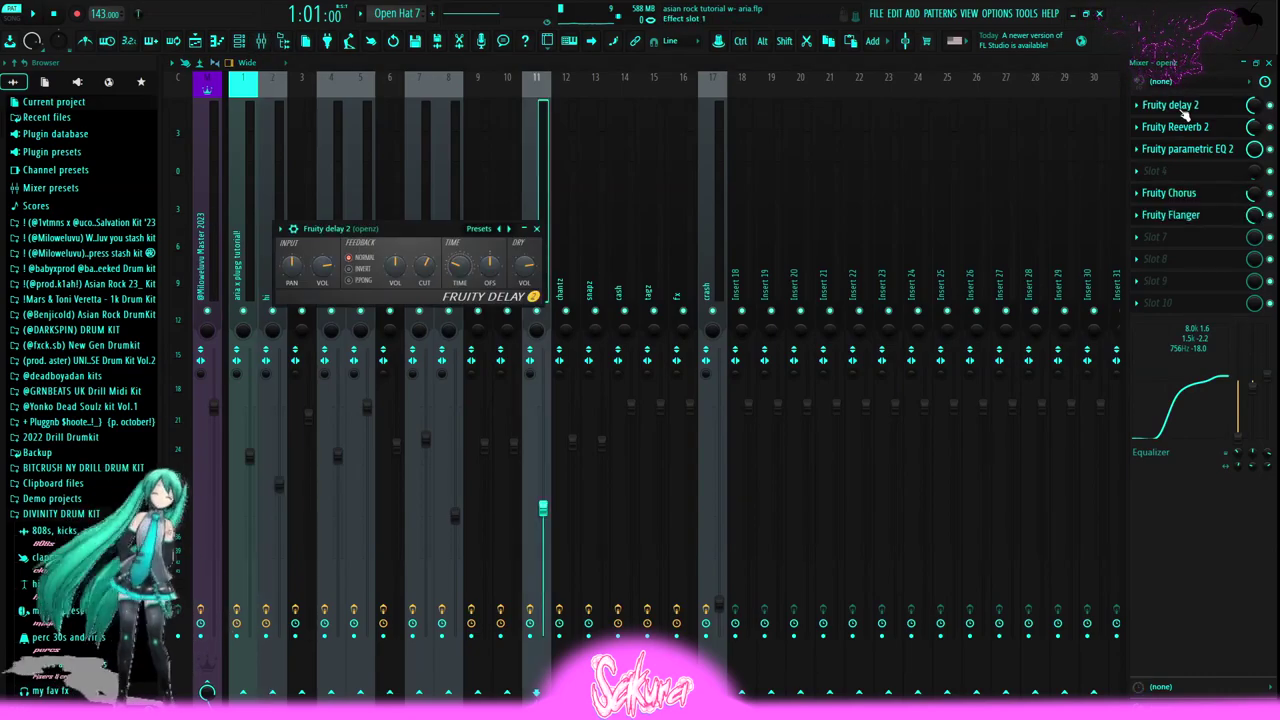
pyautogui.click(1180, 127)
pyautogui.click(1183, 149)
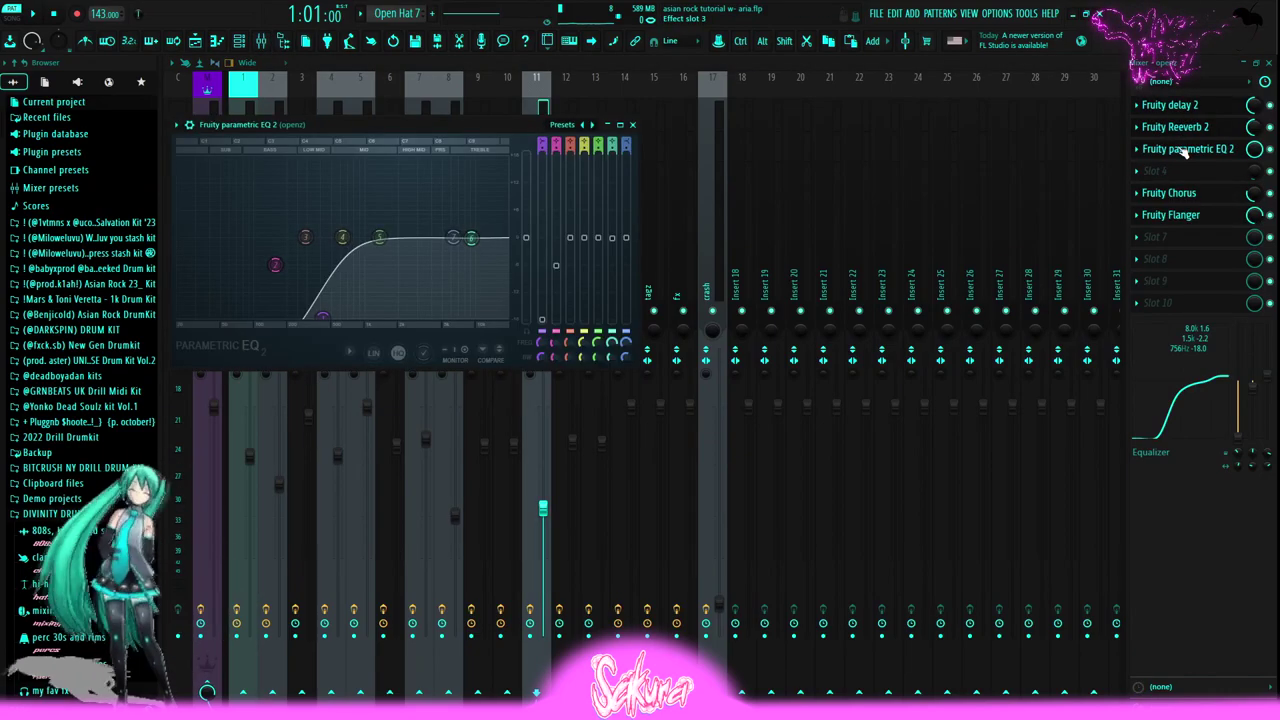
pyautogui.click(1175, 193)
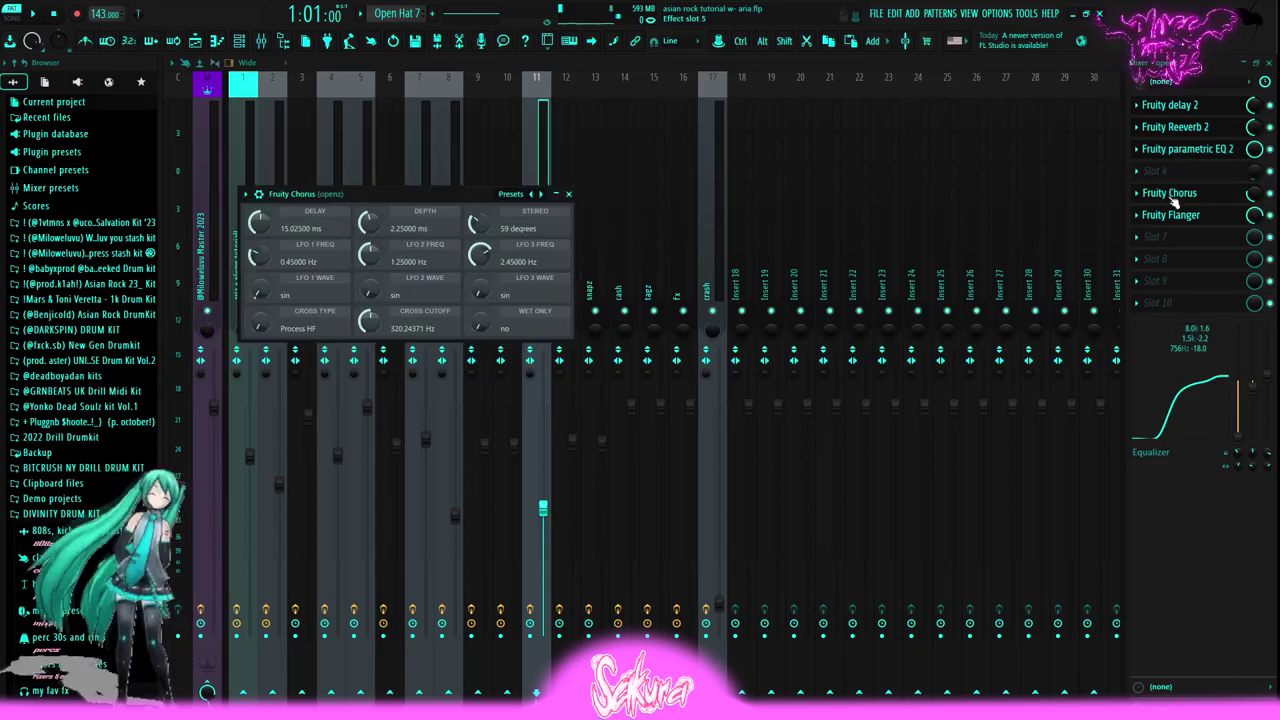
pyautogui.click(1172, 217)
pyautogui.click(1172, 217)
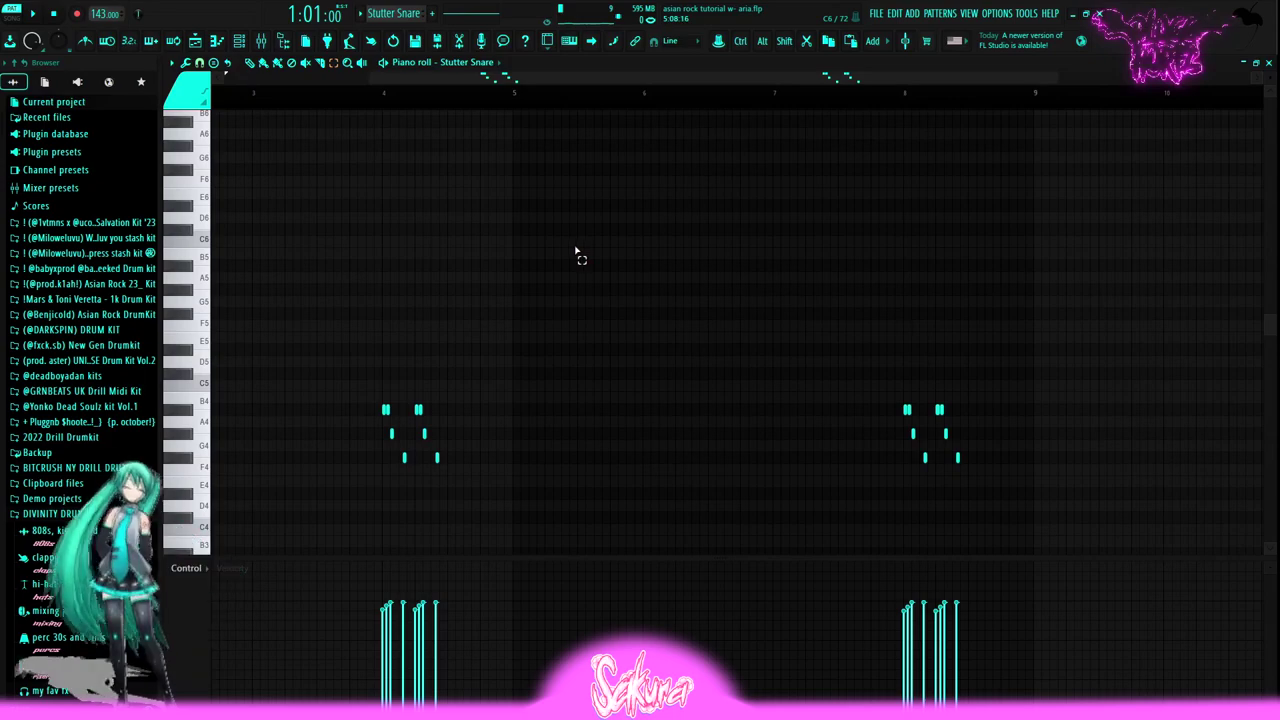
# Audition the Stutter Snare pattern in the piano roll and place the playhead at bar 4
pyautogui.scroll(-2, 862, 155)
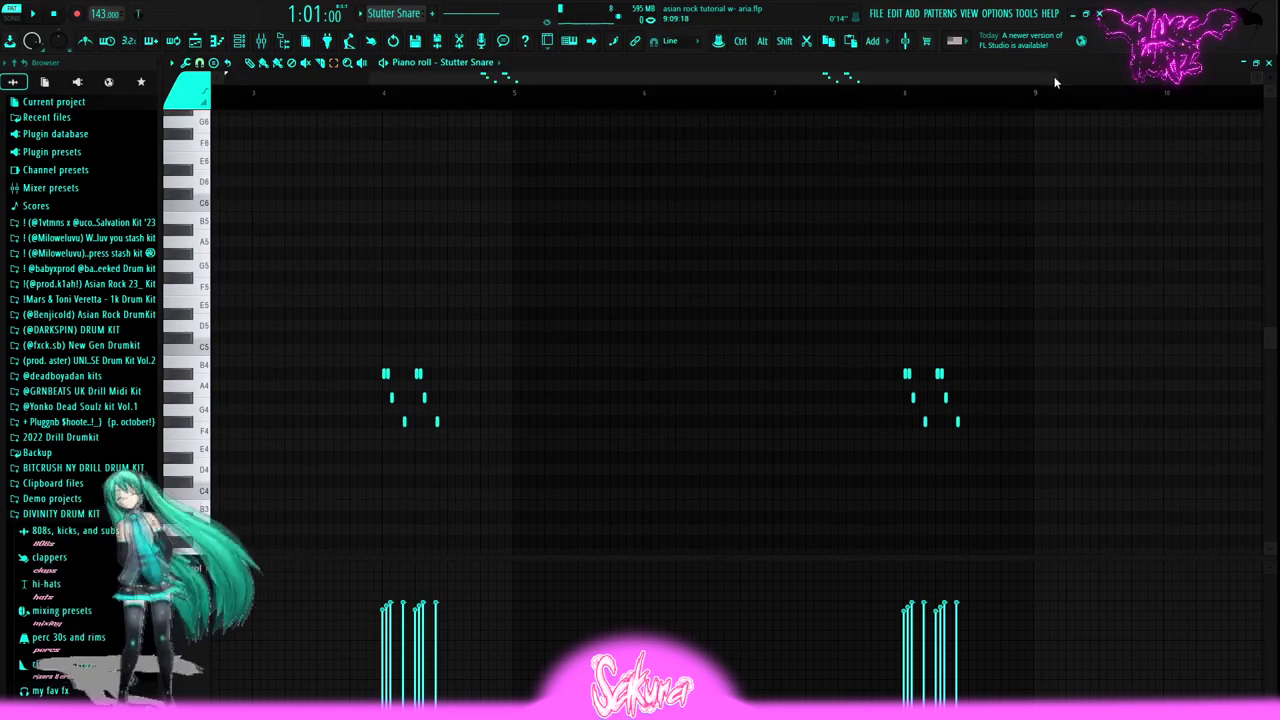
pyautogui.moveTo(1052, 78); pyautogui.dragTo(909, 78)
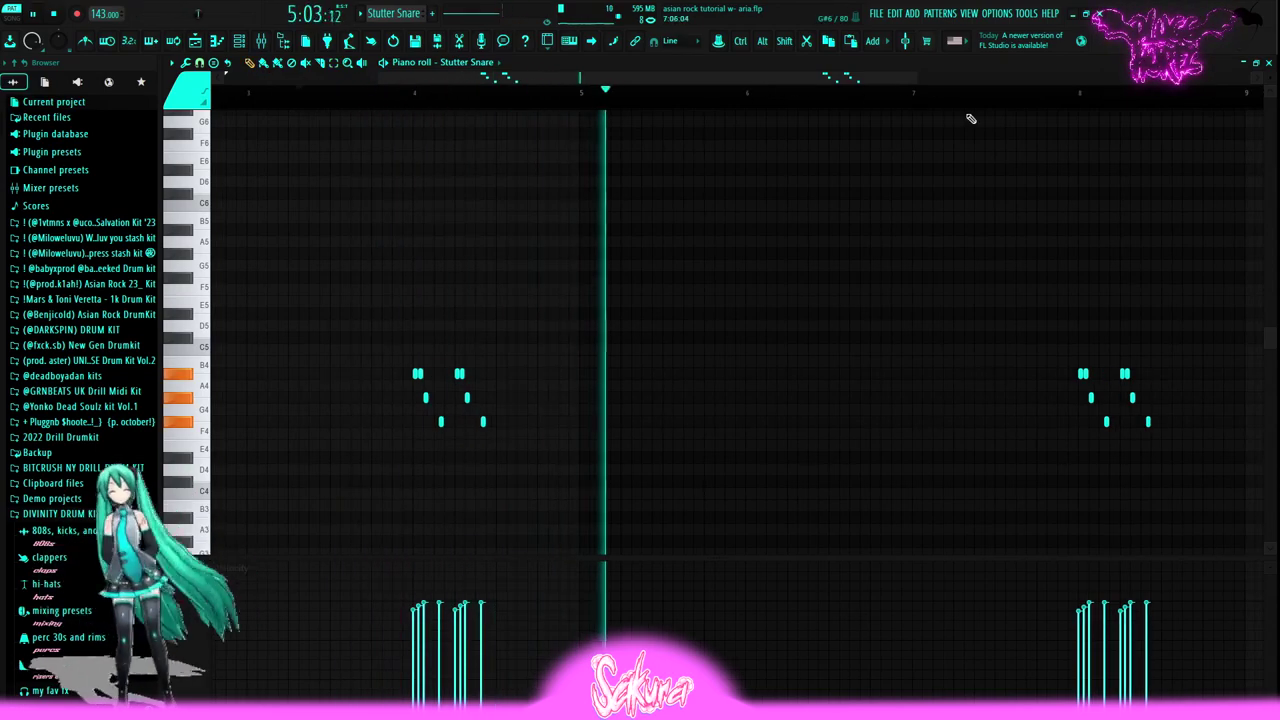
pyautogui.click(1005, 107)
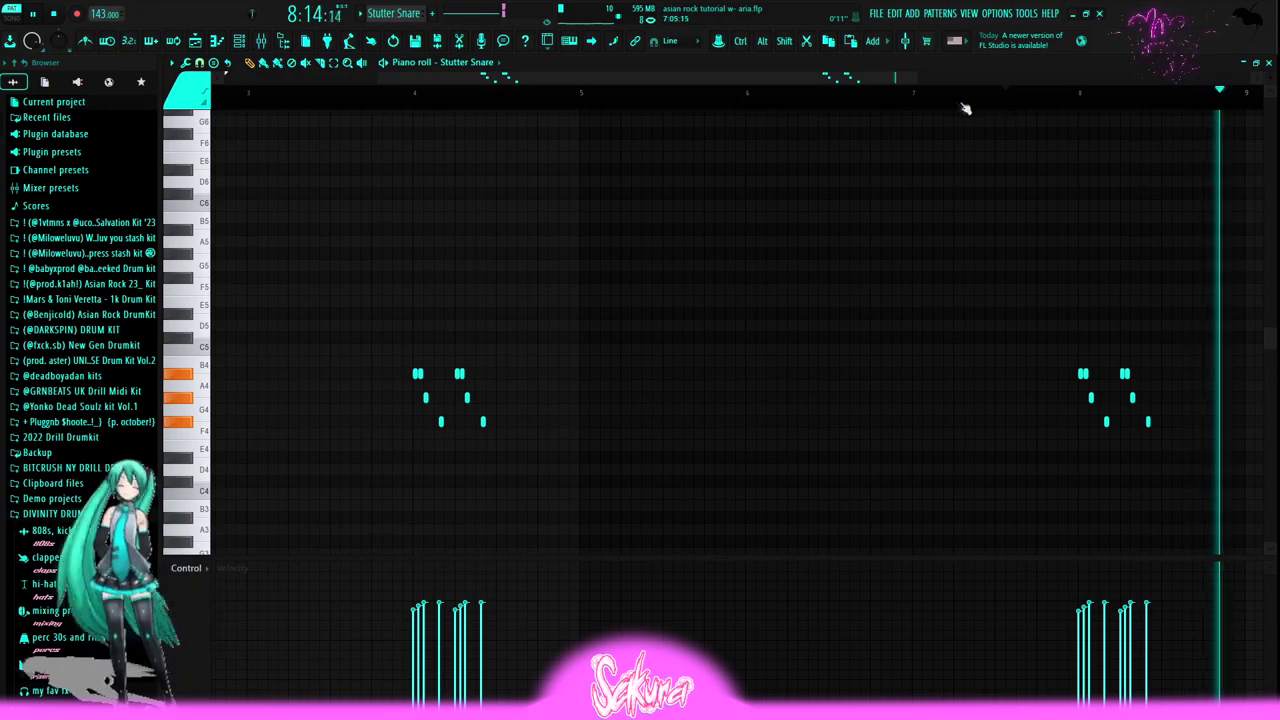
pyautogui.press('space')
pyautogui.moveTo(911, 78); pyautogui.dragTo(886, 79)
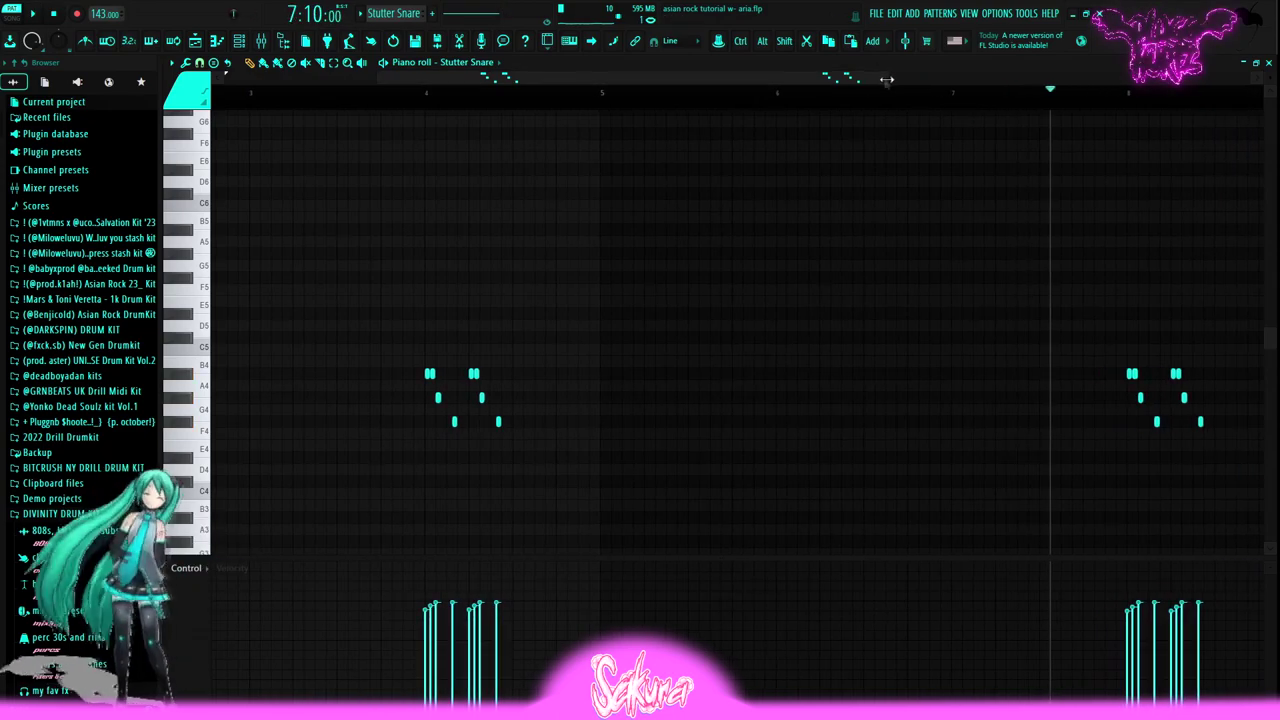
pyautogui.click(315, 94)
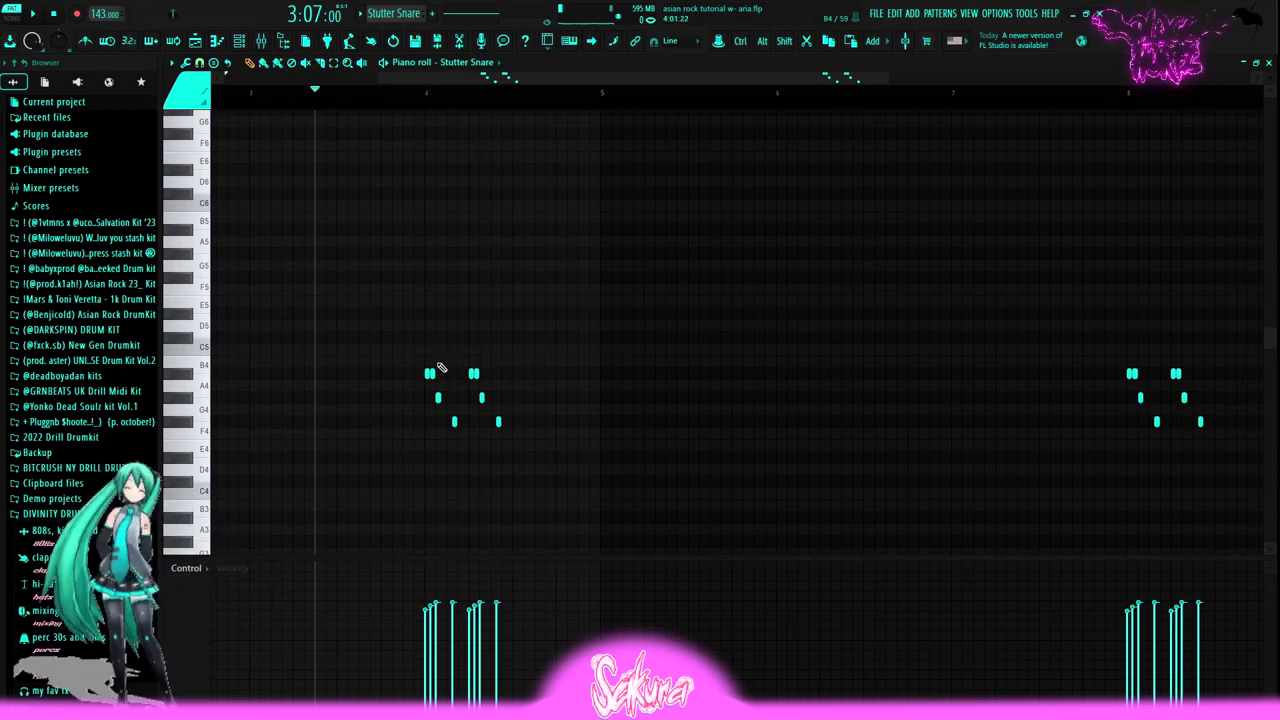
pyautogui.moveTo(409, 98); pyautogui.dragTo(423, 99)
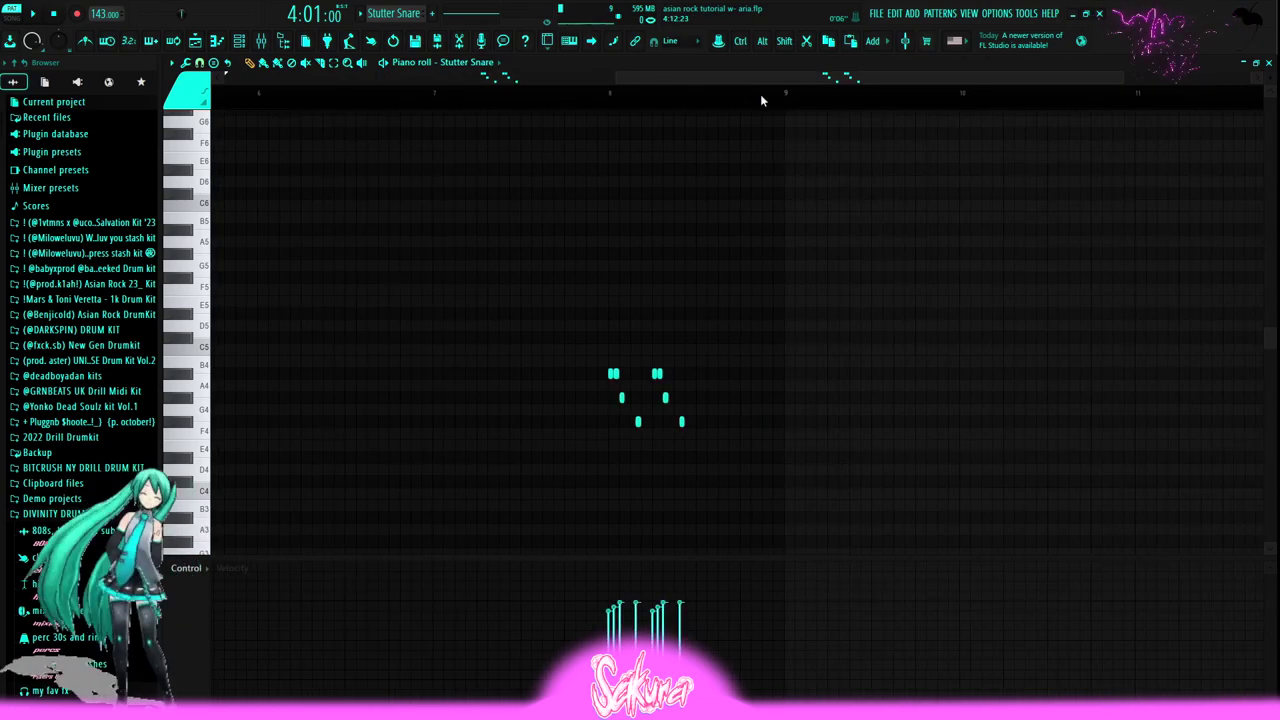
# Open the Zay Snare pattern from the playlist in the piano roll and play it from 5:13, just before its second roll
pyautogui.click(195, 40)
pyautogui.doubleClick(381, 323)
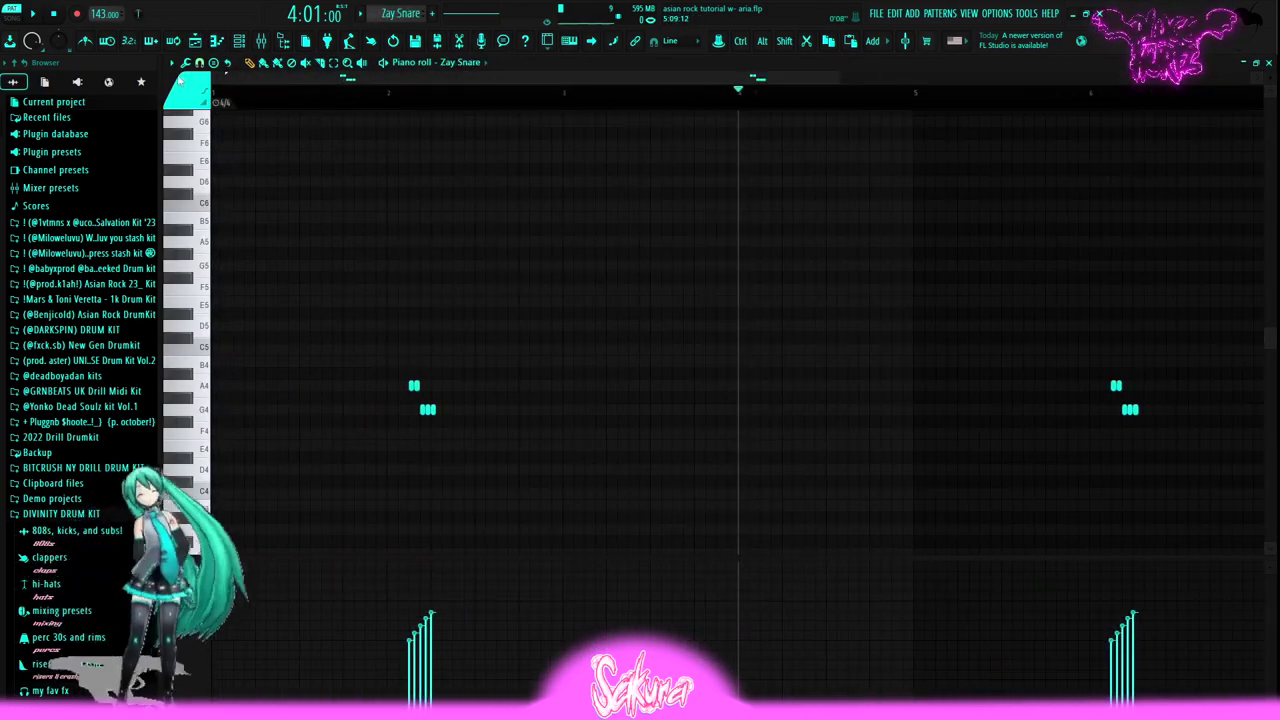
pyautogui.click(1046, 99)
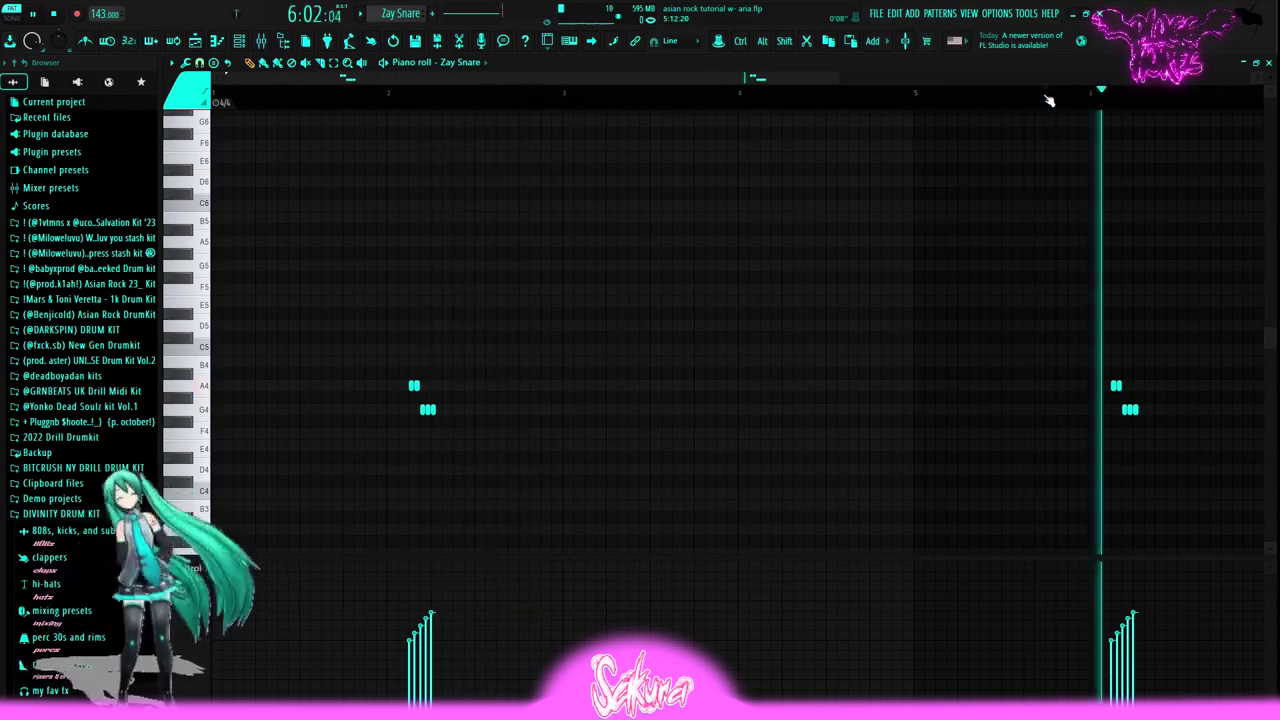
pyautogui.press('space')
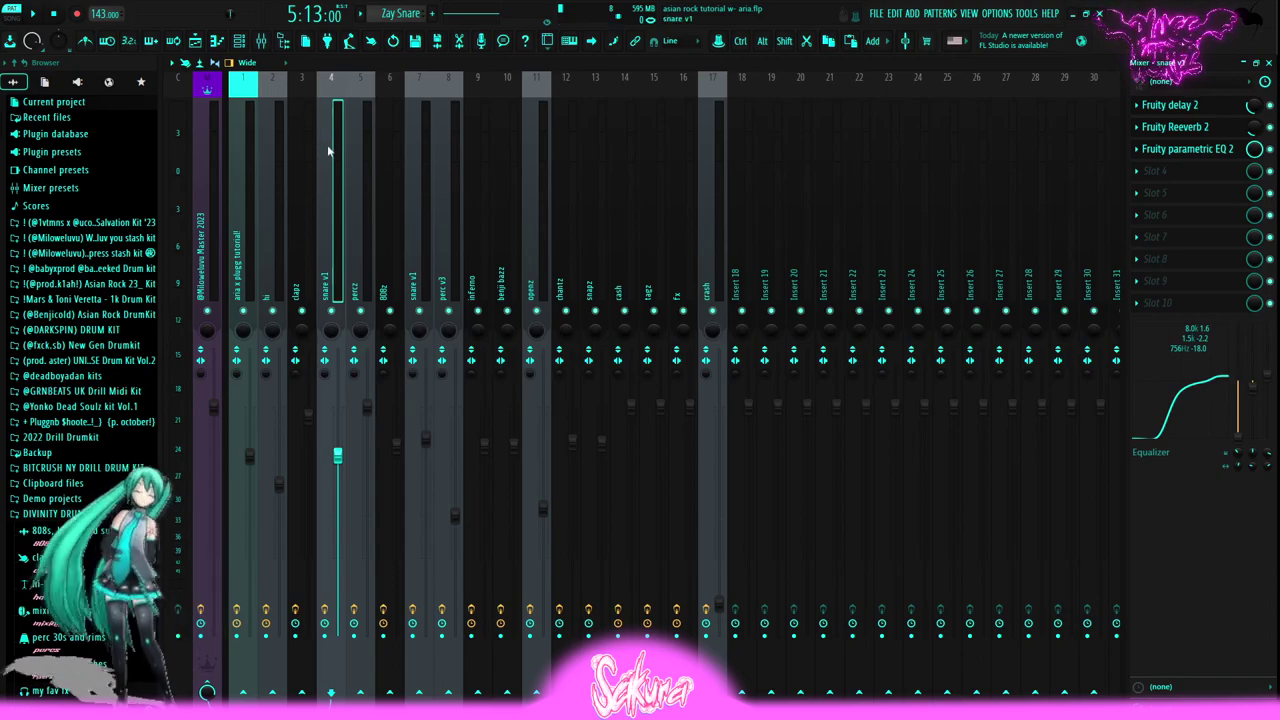
# Inspect the snare v1 mixer track's effects: Fruity parametric EQ 2, Fruity Reeverb 2 and Fruity delay 2
pyautogui.click(1196, 157)
pyautogui.click(1196, 157)
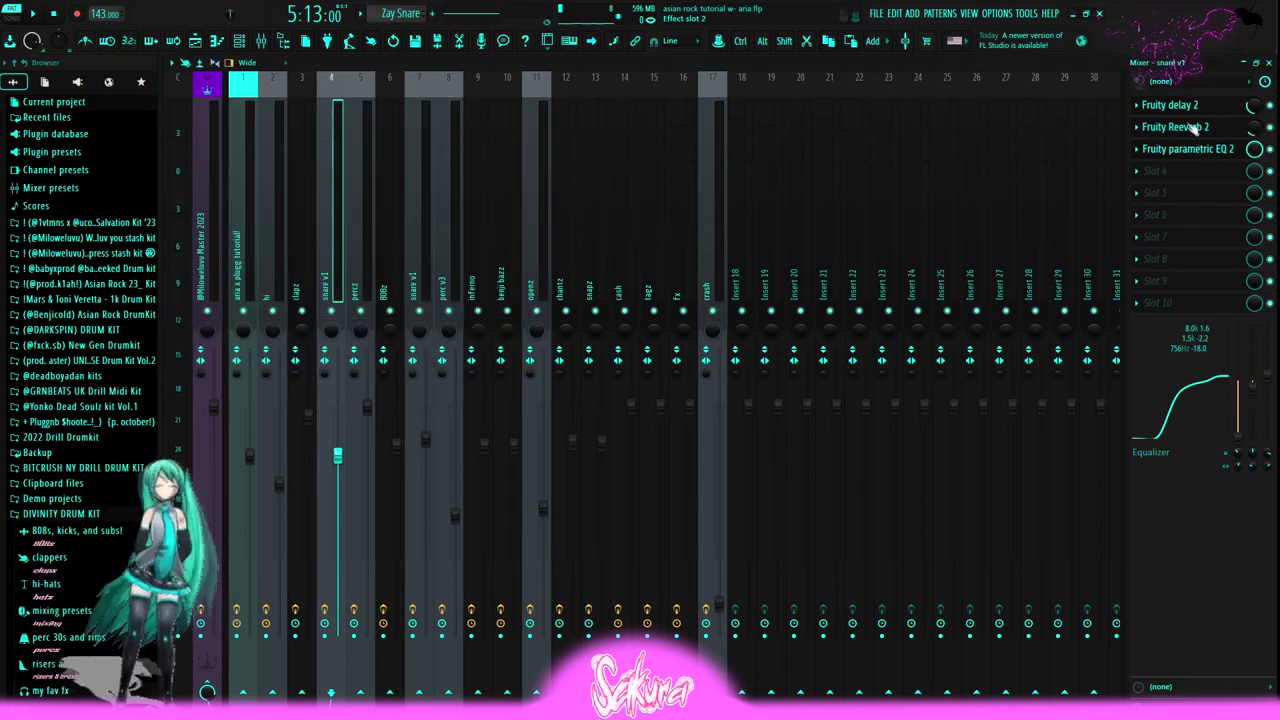
pyautogui.click(1194, 131)
pyautogui.click(1236, 135)
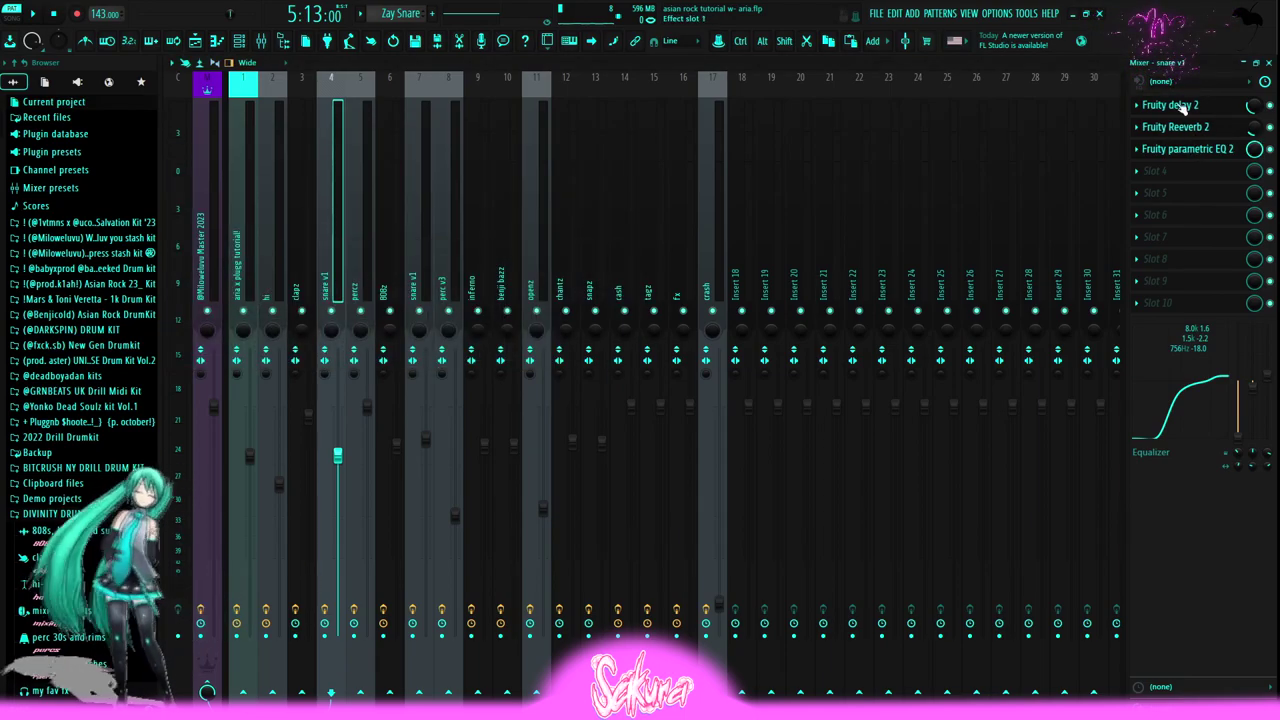
pyautogui.click(1183, 108)
pyautogui.click(1183, 108)
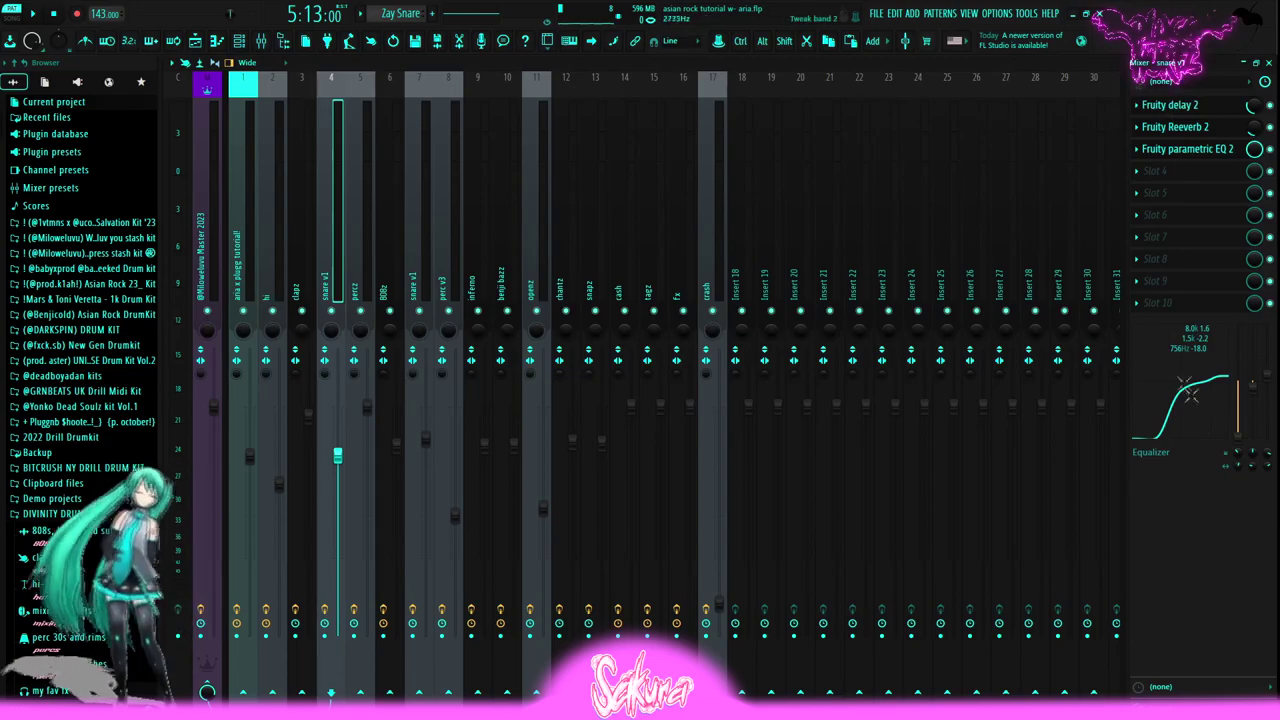
# Play the aster - JBAND$ Chant pattern in the piano roll and check its channel's volume envelope
pyautogui.click(197, 41)
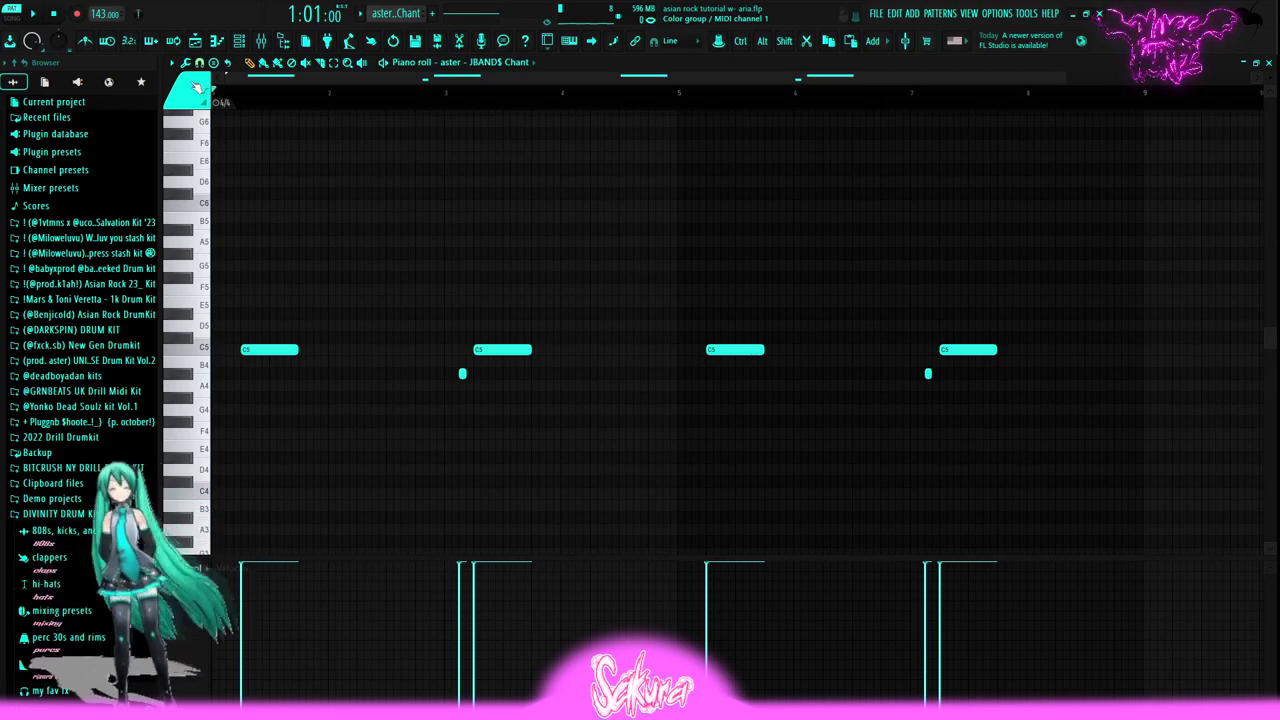
pyautogui.press('space')
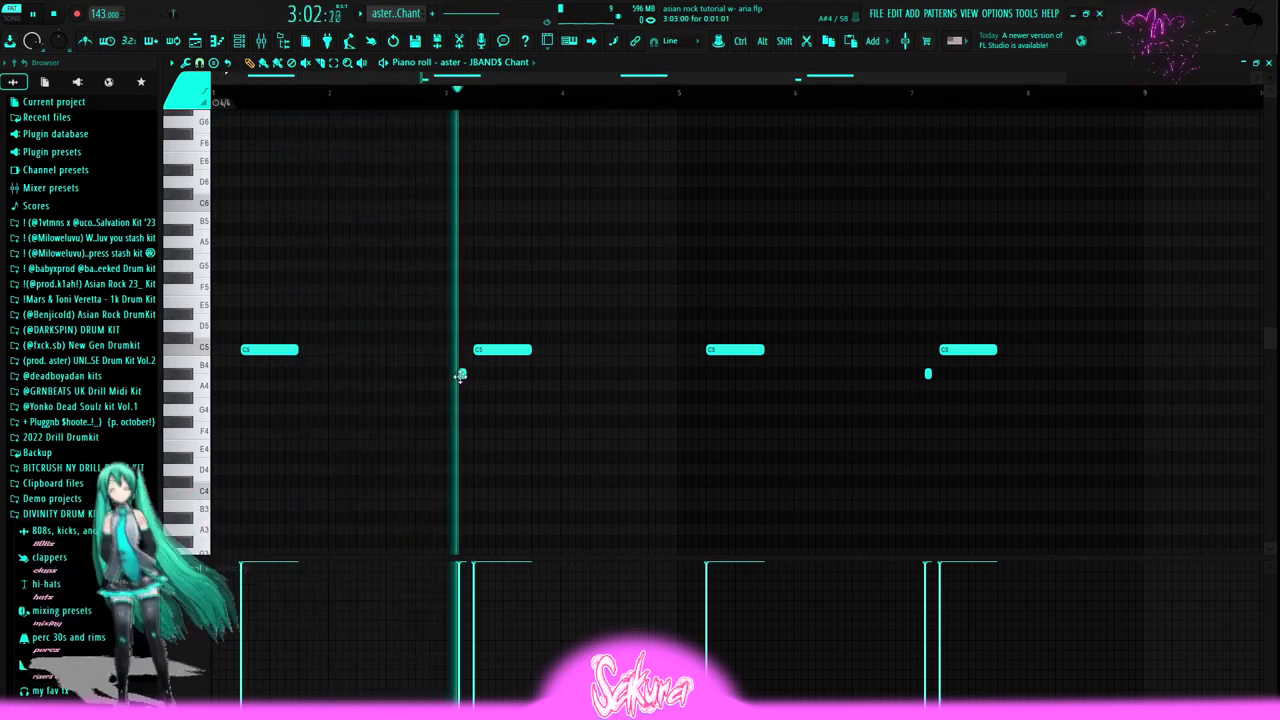
pyautogui.press('space')
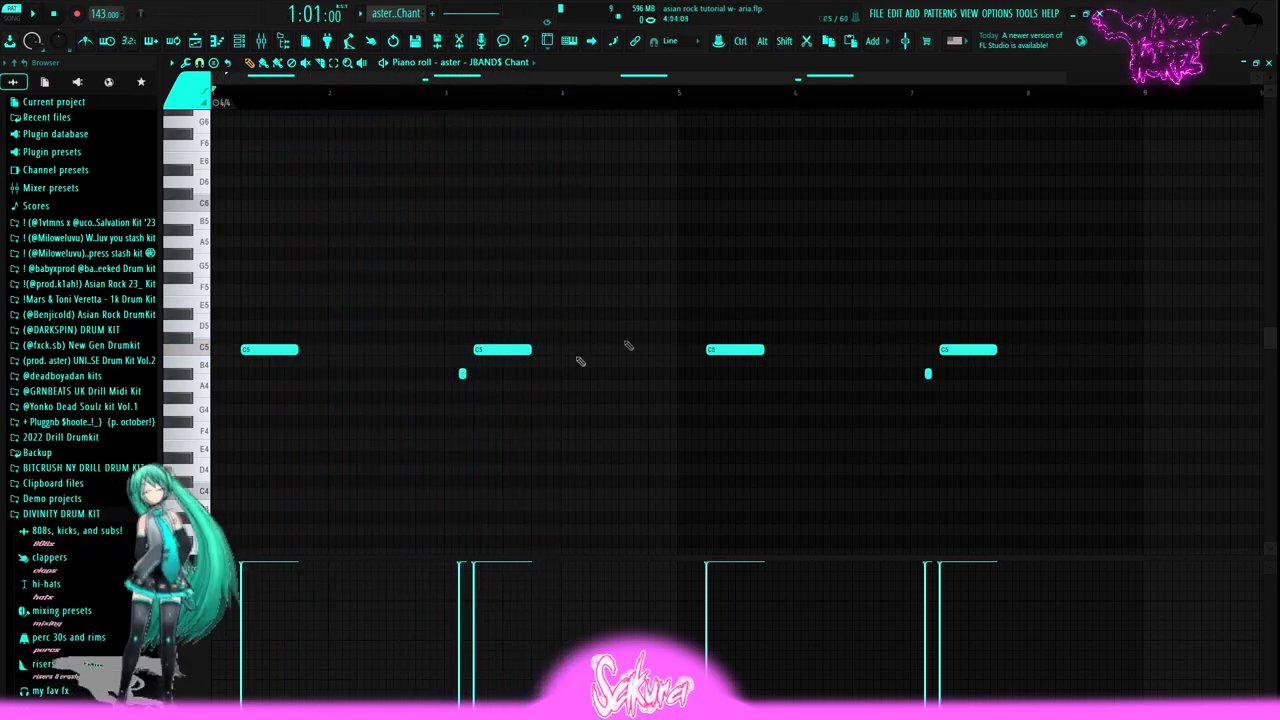
pyautogui.click(462, 374)
pyautogui.click(486, 350)
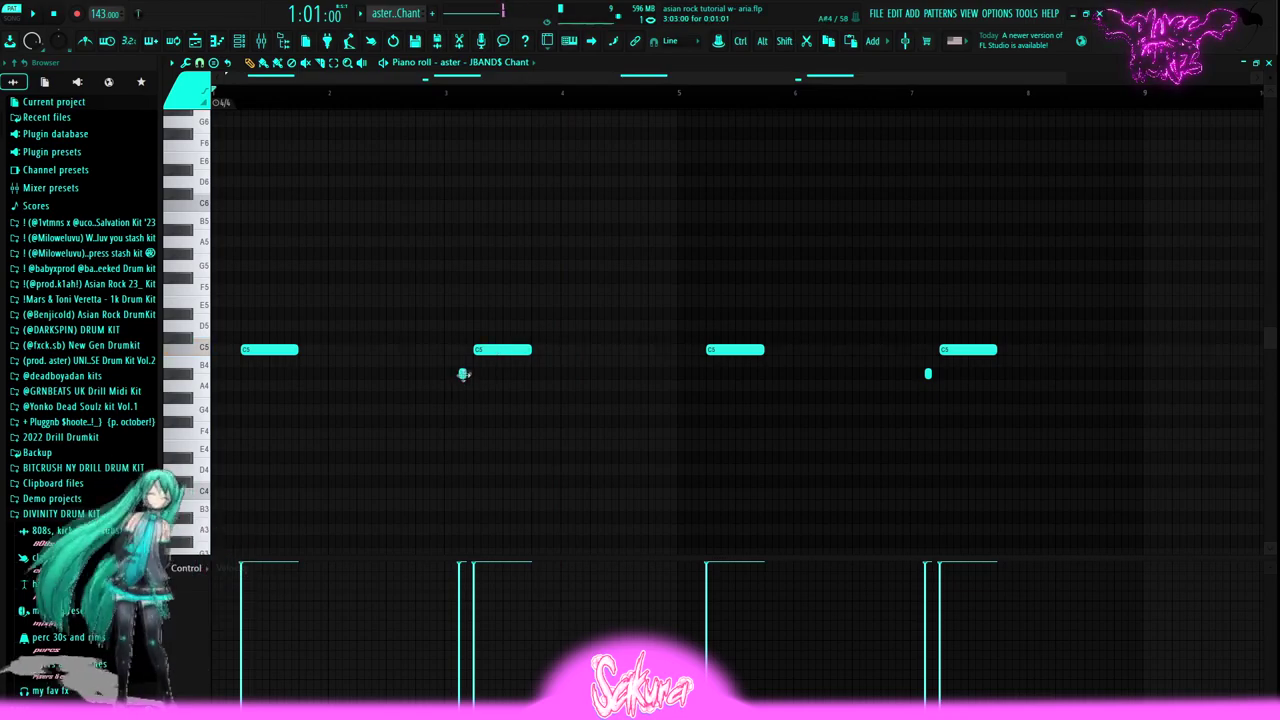
pyautogui.press('F6')
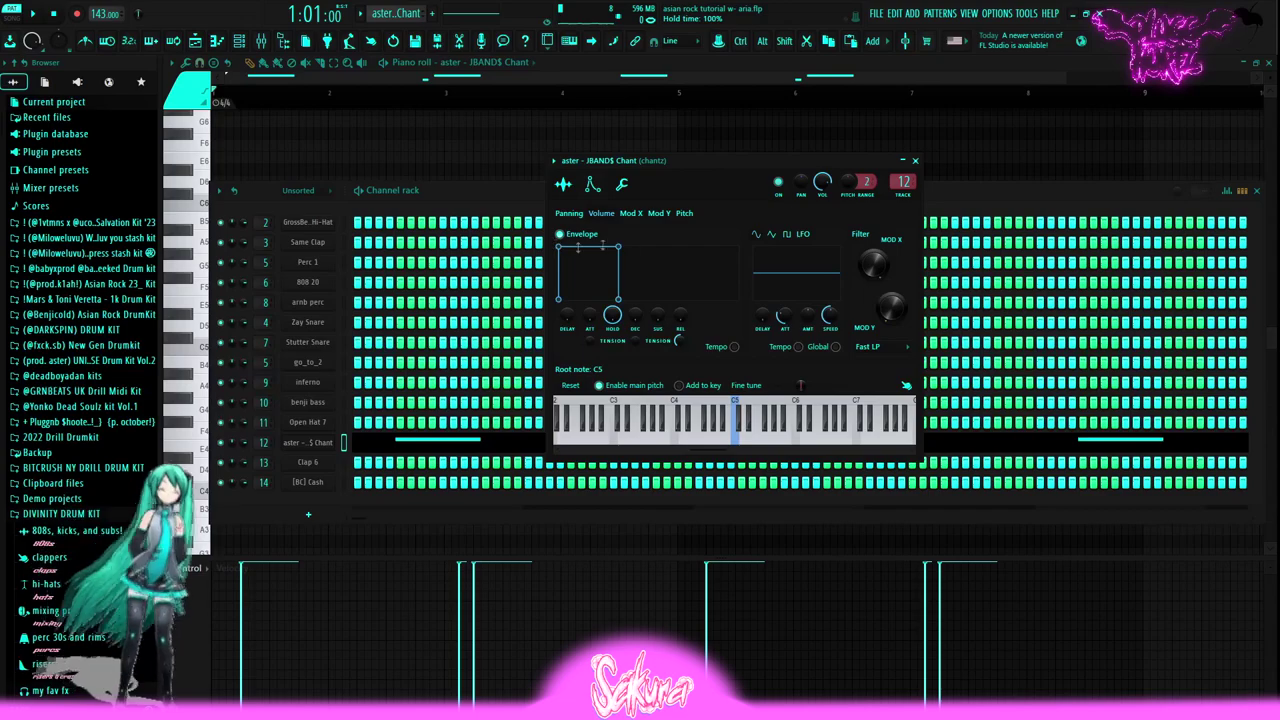
pyautogui.click(1257, 191)
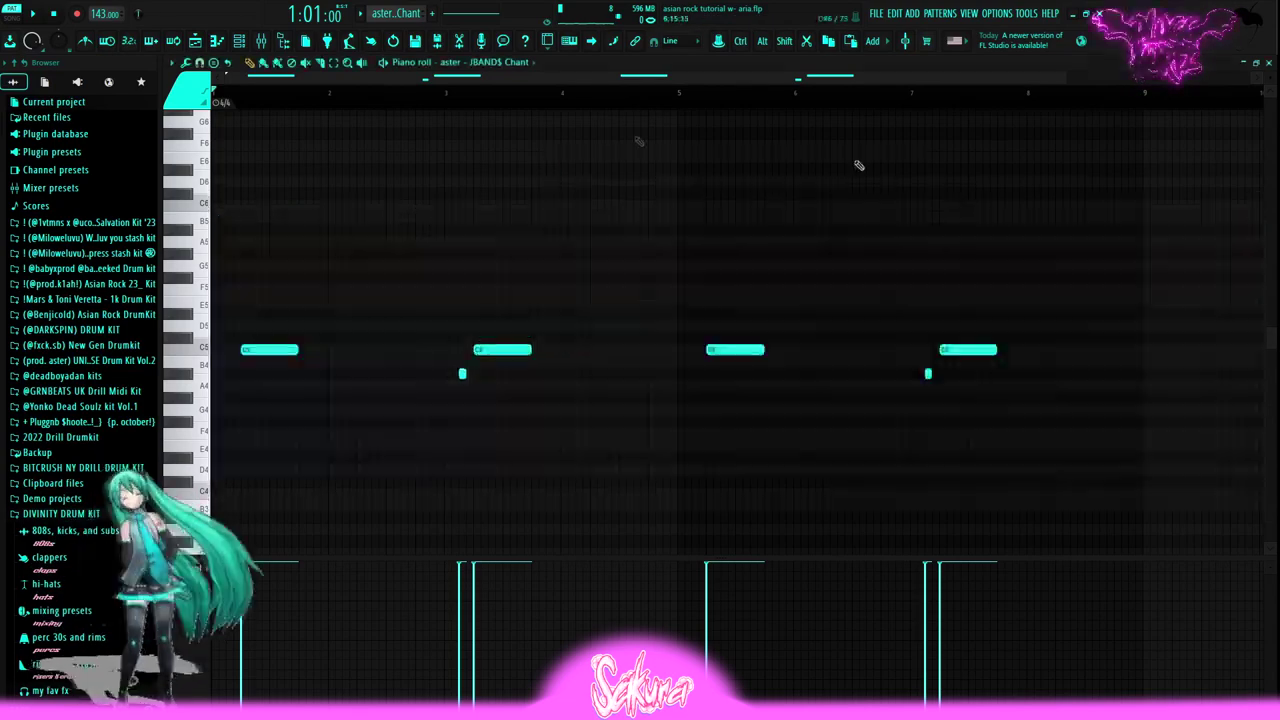
# Inspect the chantz mixer track's effects: Fruity parametric EQ 2, Fruity Flangus, Fruity Chorus and Fruity Reeverb 2
pyautogui.click(261, 41)
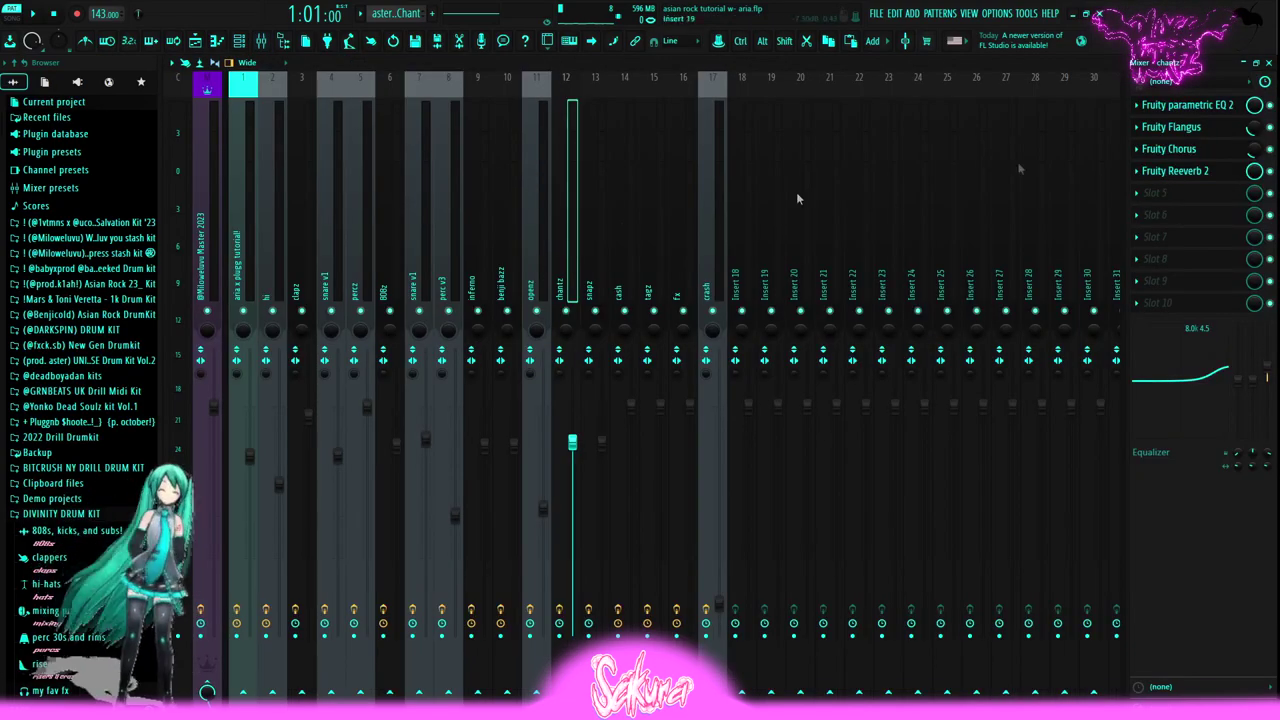
pyautogui.click(1224, 106)
pyautogui.click(1224, 106)
pyautogui.click(1185, 131)
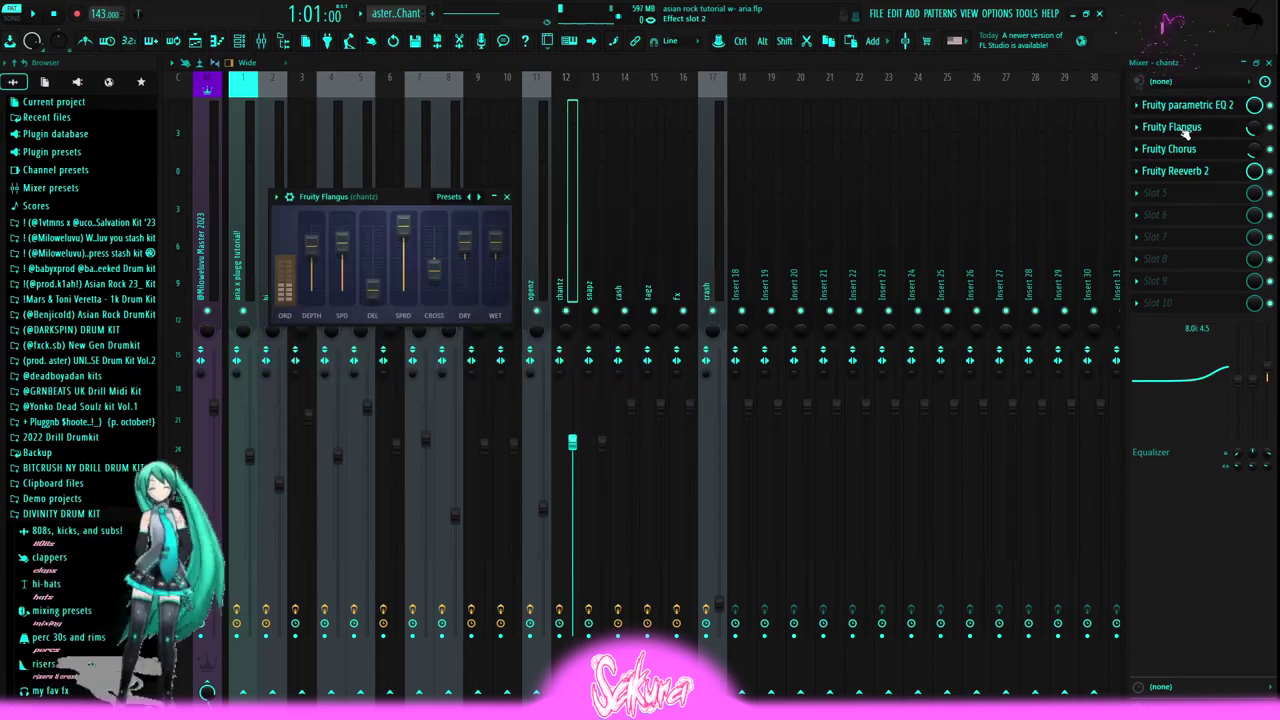
pyautogui.click(1194, 150)
pyautogui.click(1183, 172)
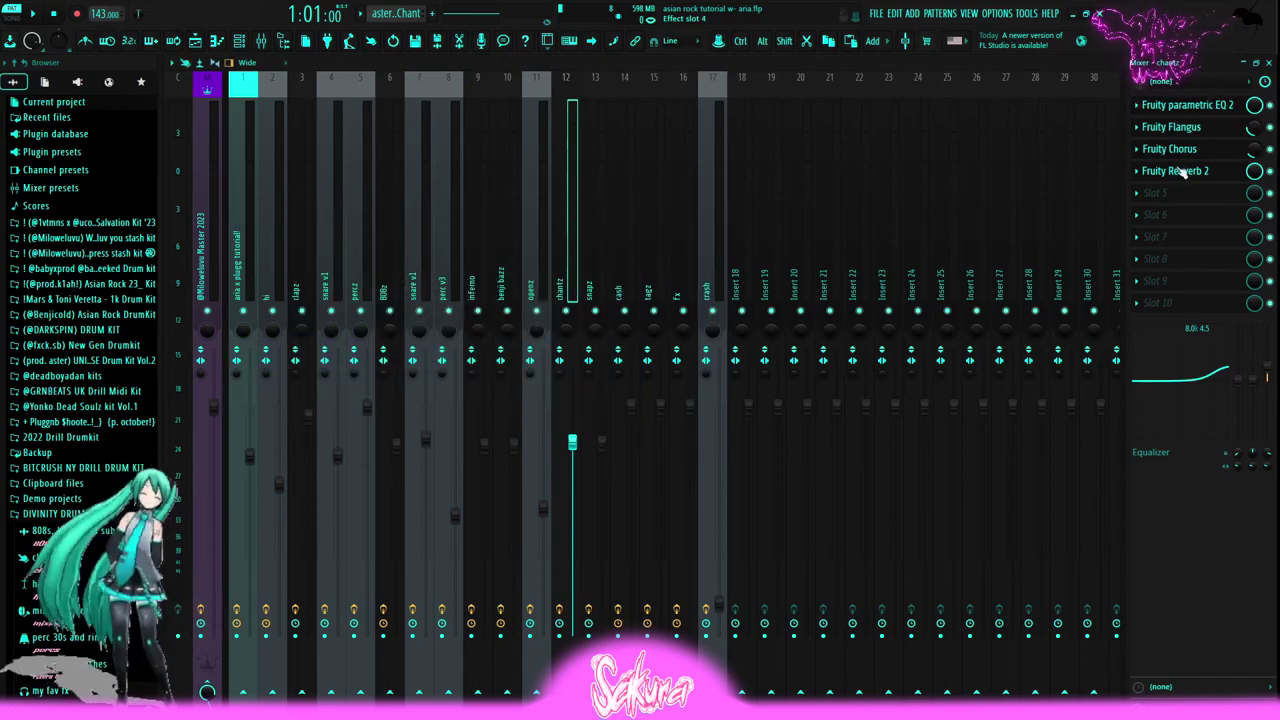
pyautogui.click(1183, 172)
pyautogui.click(1180, 176)
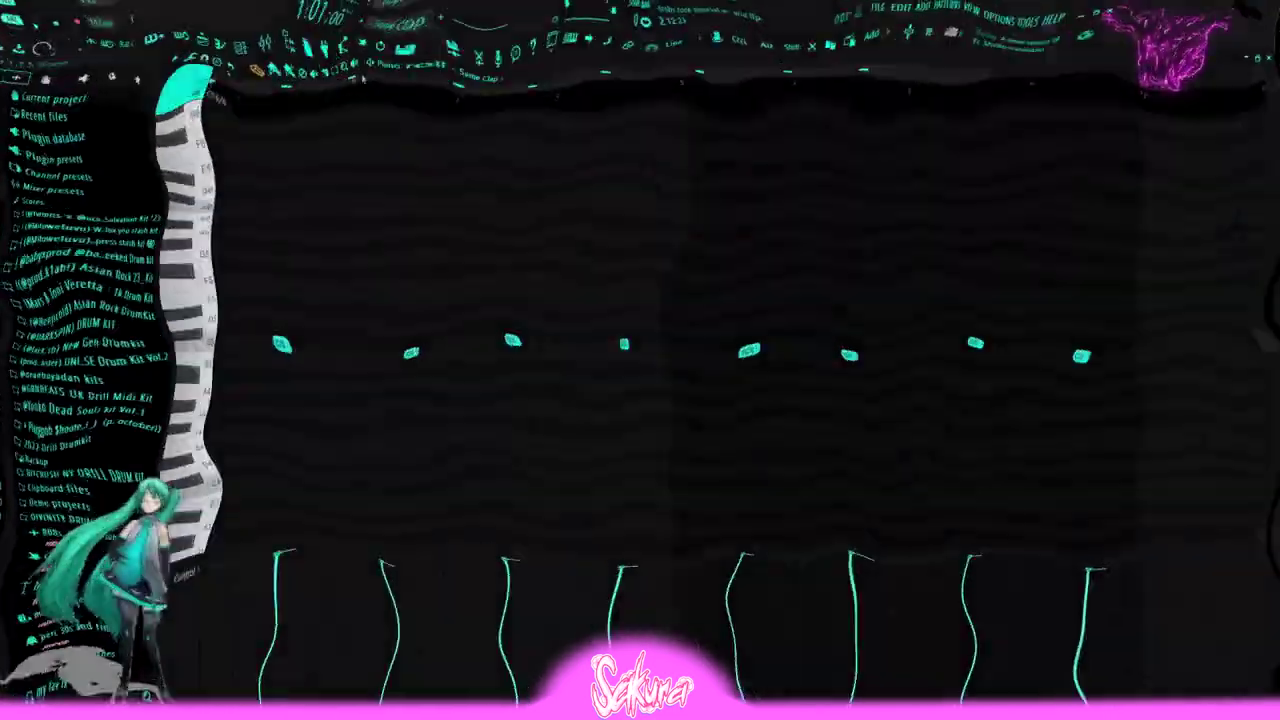
# Play the Same Clap pattern and inspect the clapz mixer track's Fruity Flangus, Fruity Chorus and Fruity Reeverb 2
pyautogui.press('space')
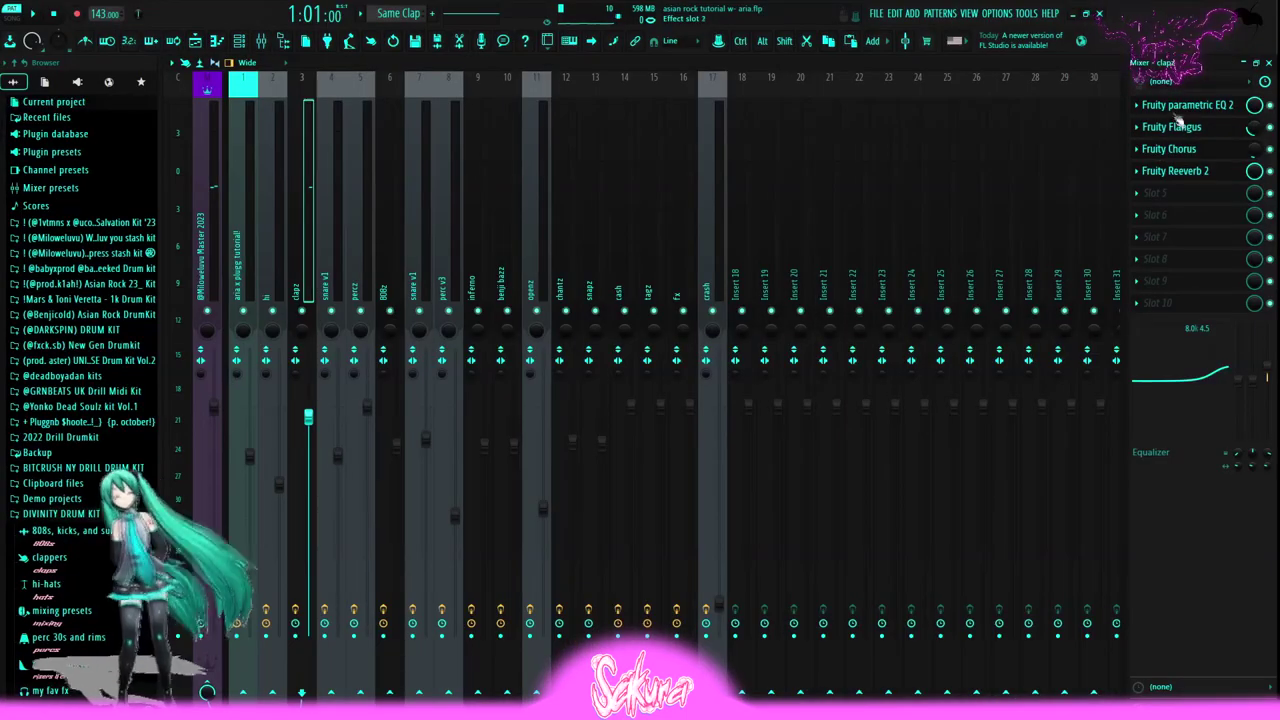
pyautogui.click(1172, 128)
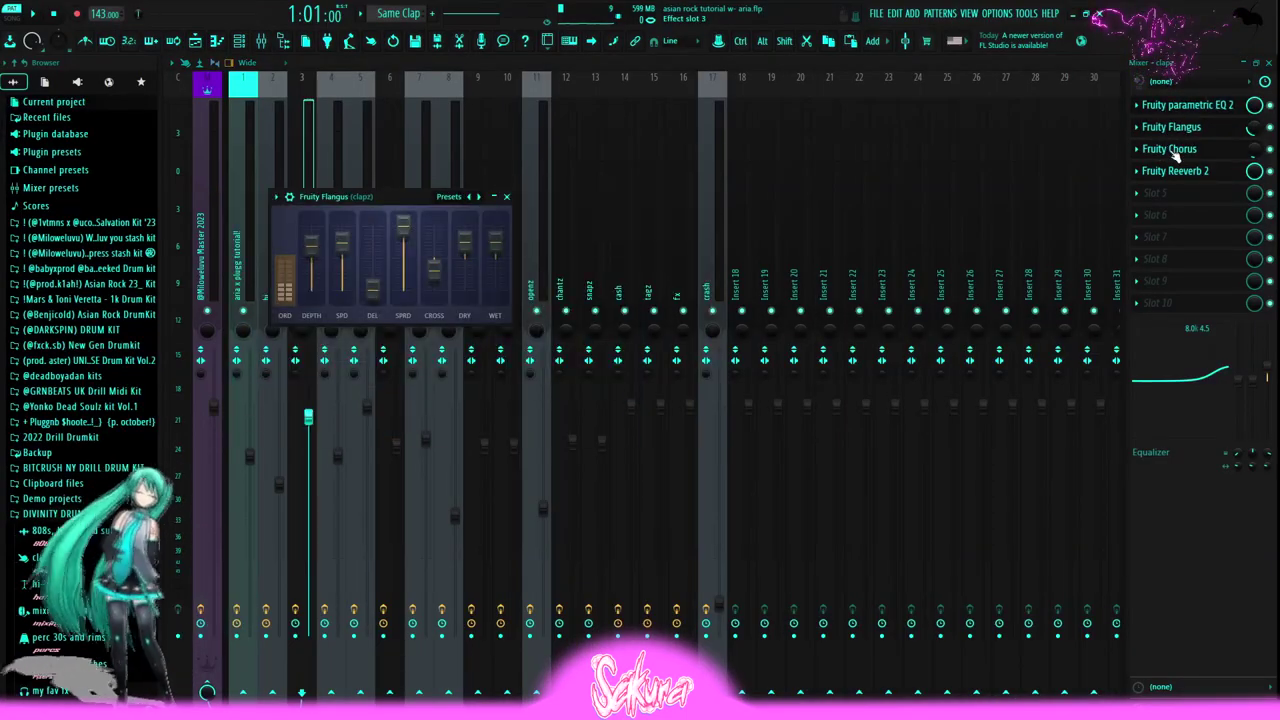
pyautogui.click(1175, 150)
pyautogui.click(1187, 172)
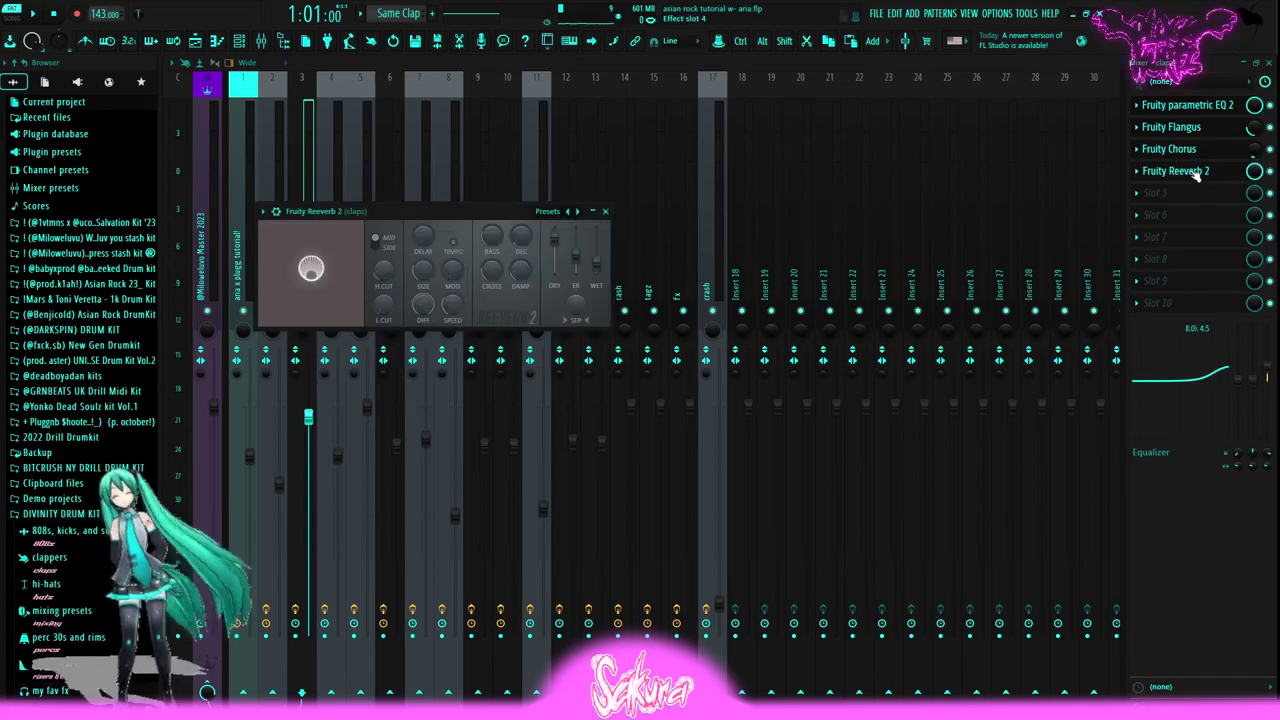
pyautogui.click(1188, 172)
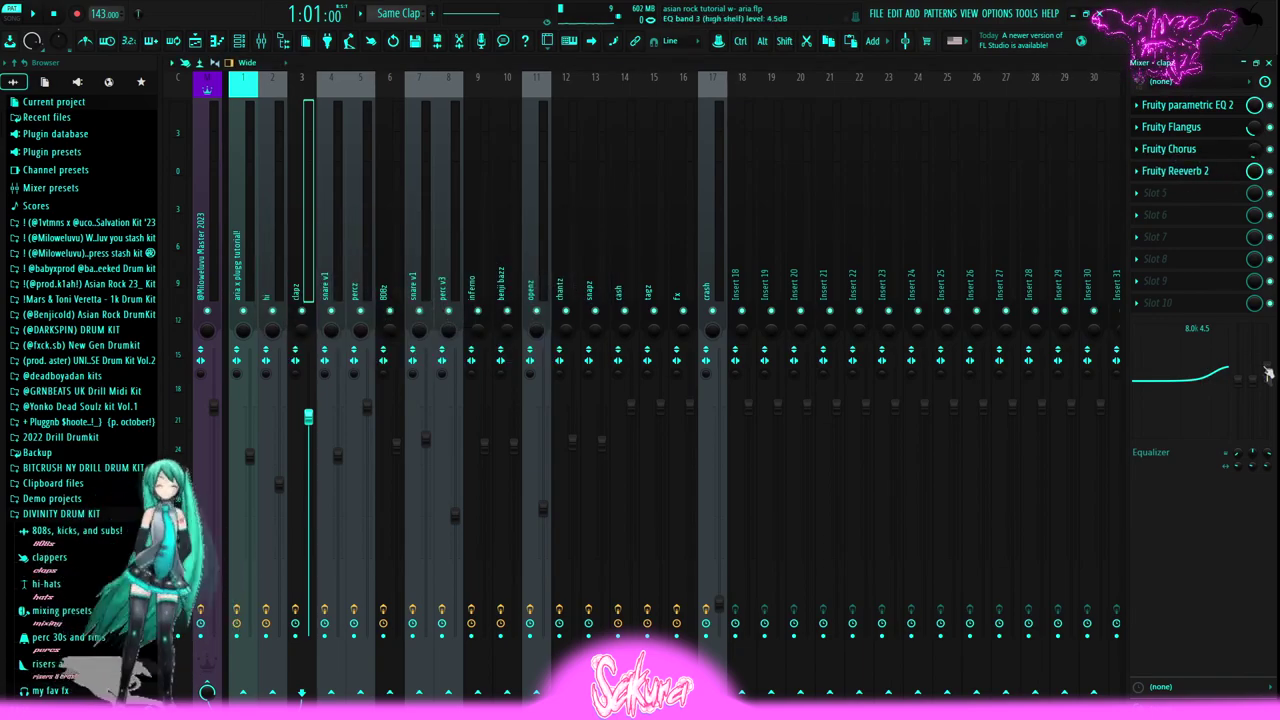
# Open the Snaps pattern from the playlist in the piano roll and play it back
pyautogui.click(216, 42)
pyautogui.click(383, 265)
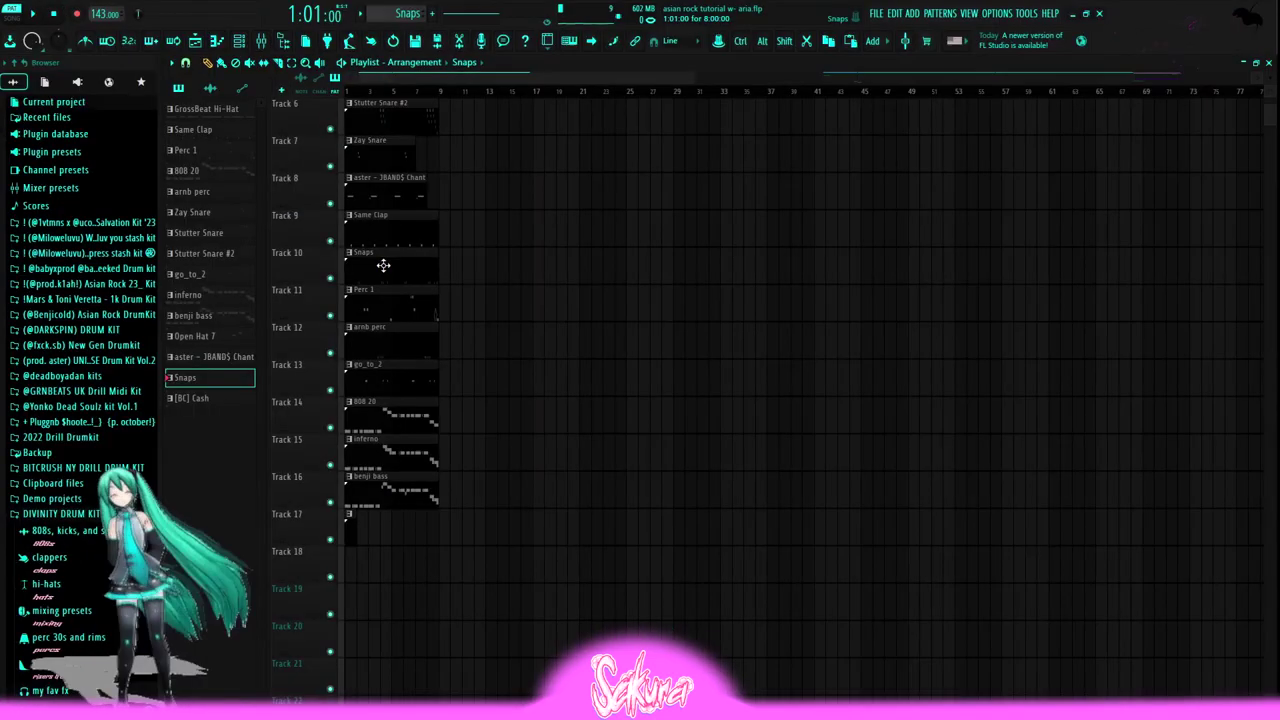
pyautogui.doubleClick(376, 265)
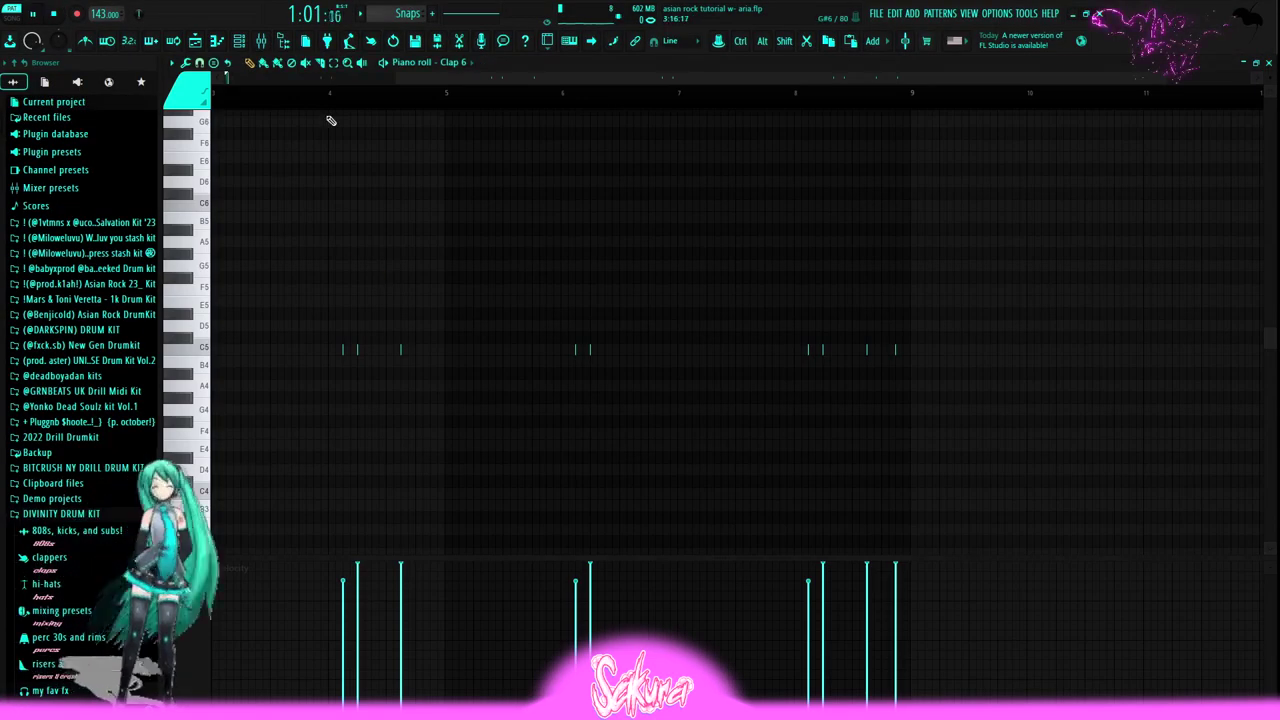
pyautogui.press('space')
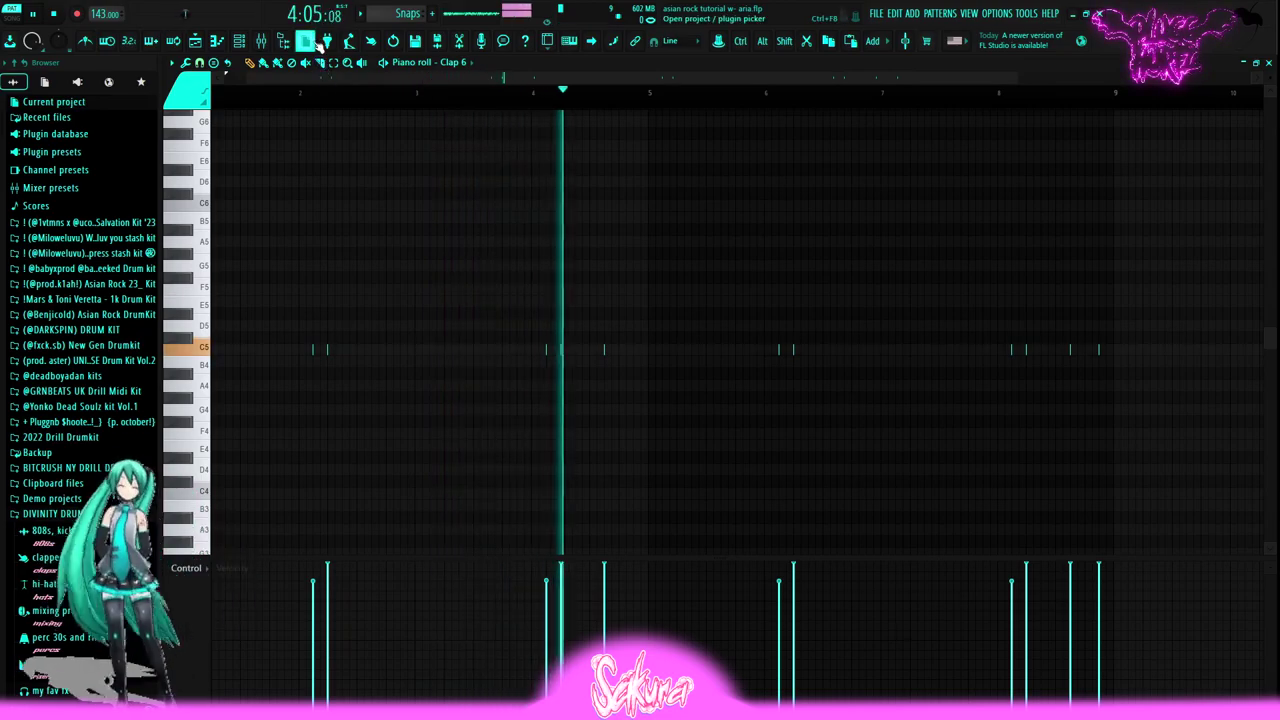
# Stop playback and inspect the snapz mixer track's effects: Fruity parametric EQ 2, Fruity Flangus, Fruity Chorus and Fruity Reeverb 2
pyautogui.click(261, 41)
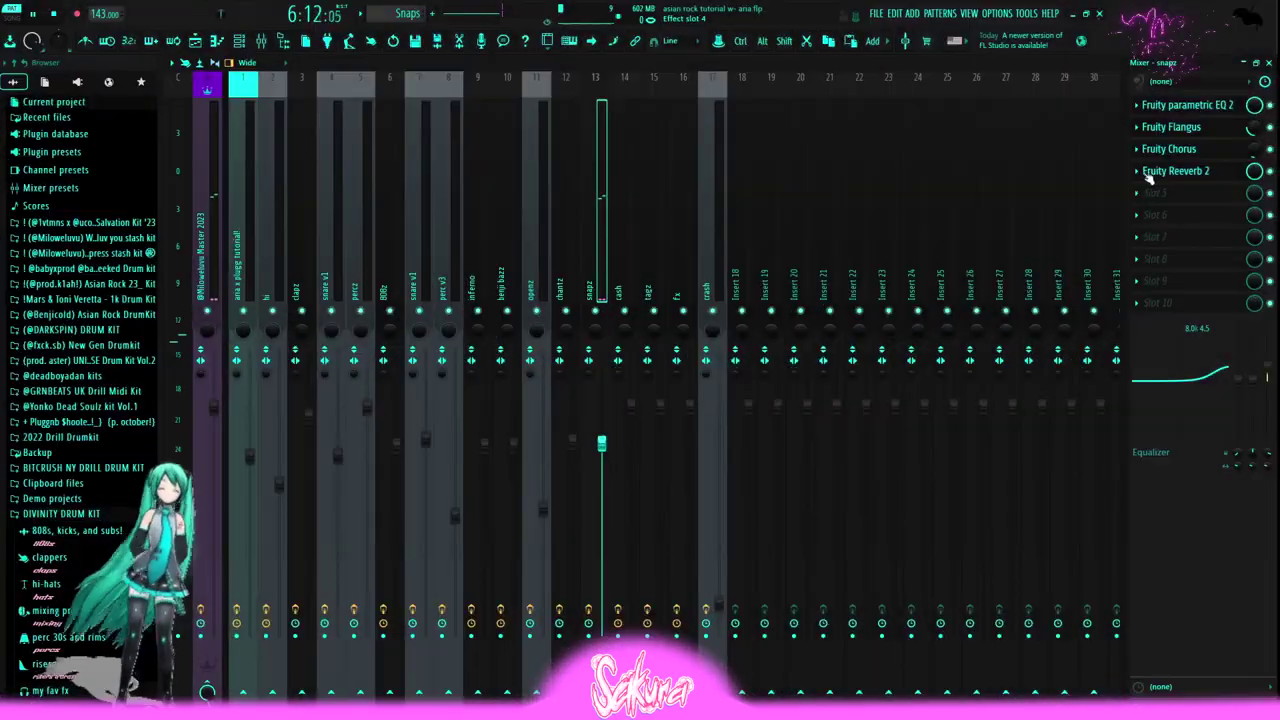
pyautogui.press('space')
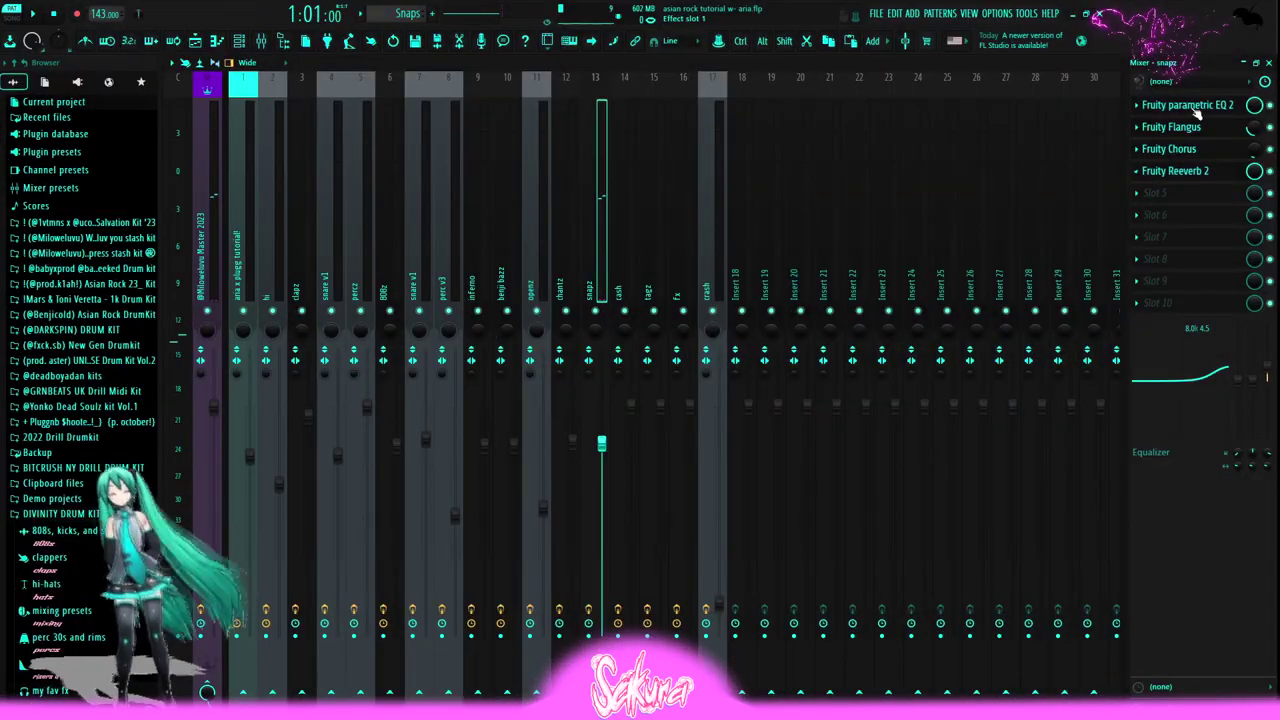
pyautogui.click(1194, 111)
pyautogui.click(1180, 127)
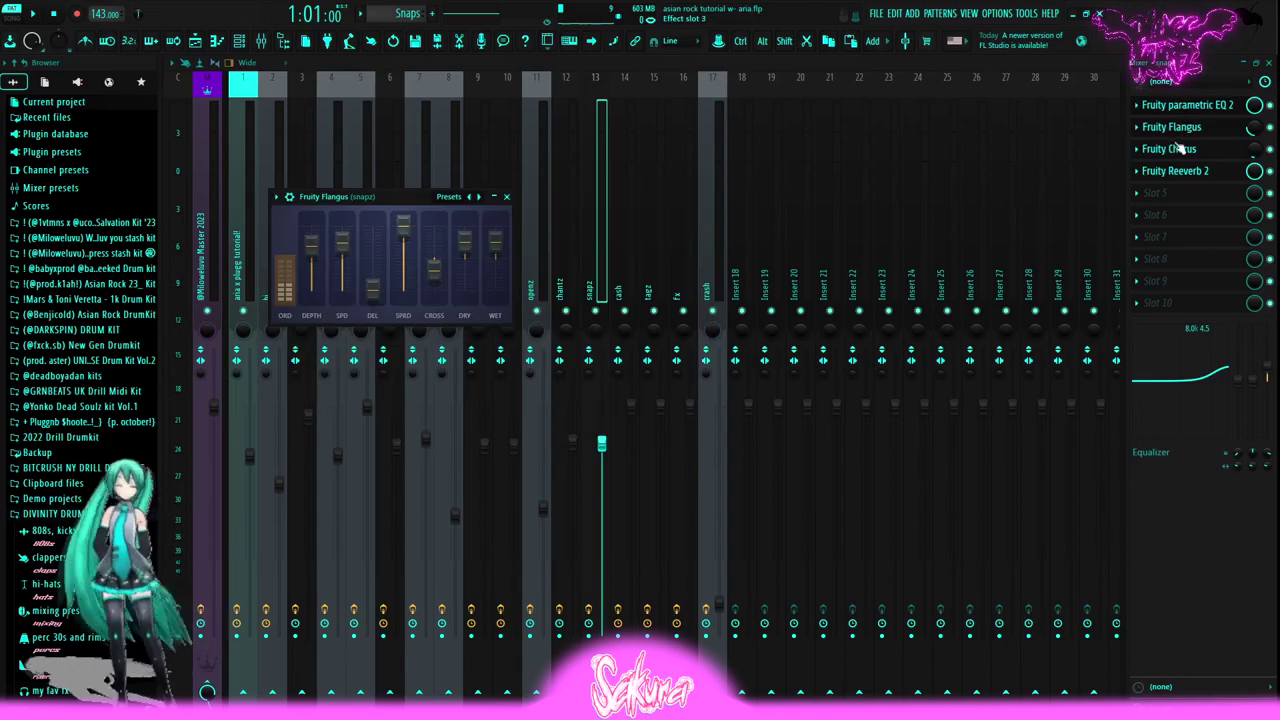
pyautogui.click(1178, 150)
pyautogui.click(1180, 171)
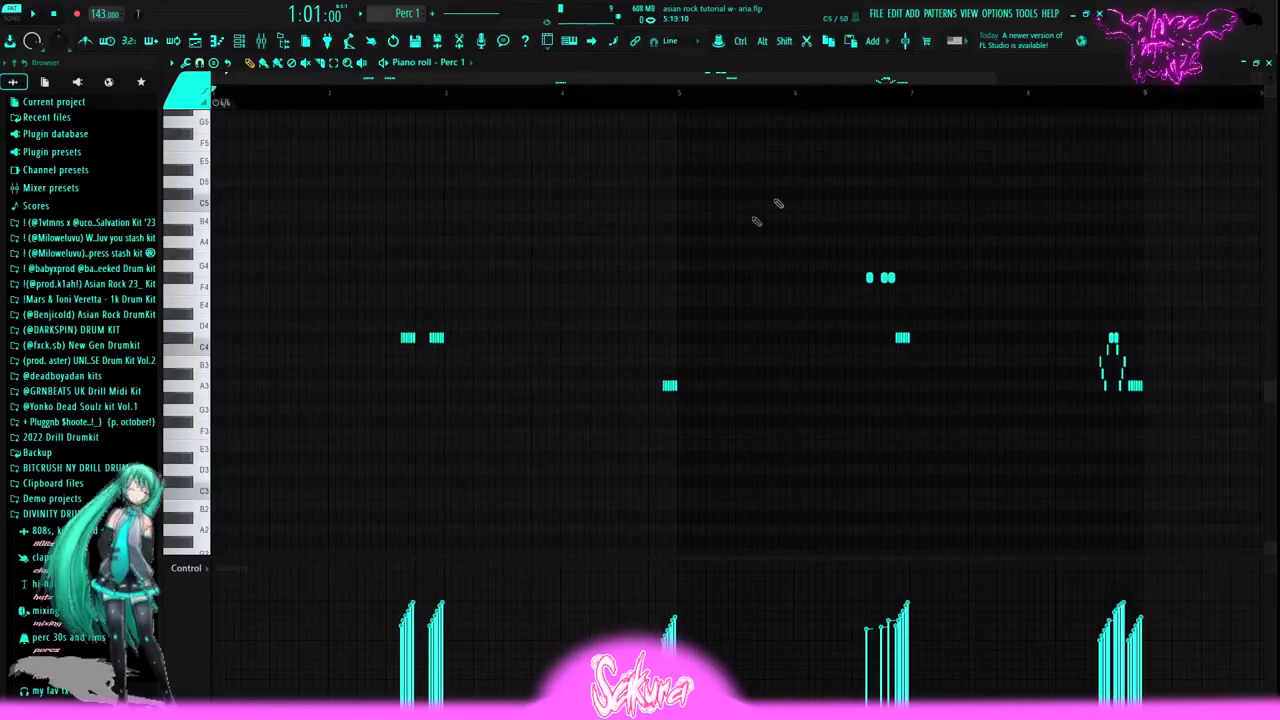
# Play the Perc 1 pattern in the piano roll from bar 2 through its run in bar 8
pyautogui.moveTo(997, 78); pyautogui.dragTo(928, 78)
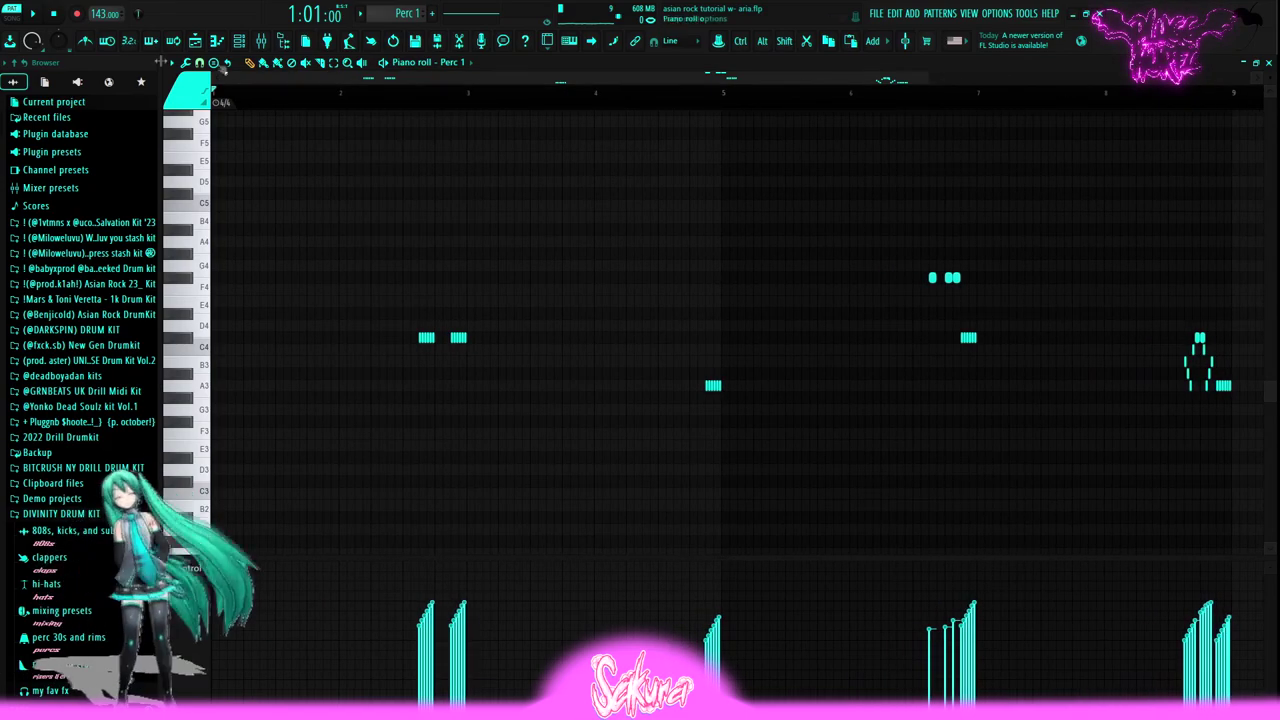
pyautogui.click(389, 111)
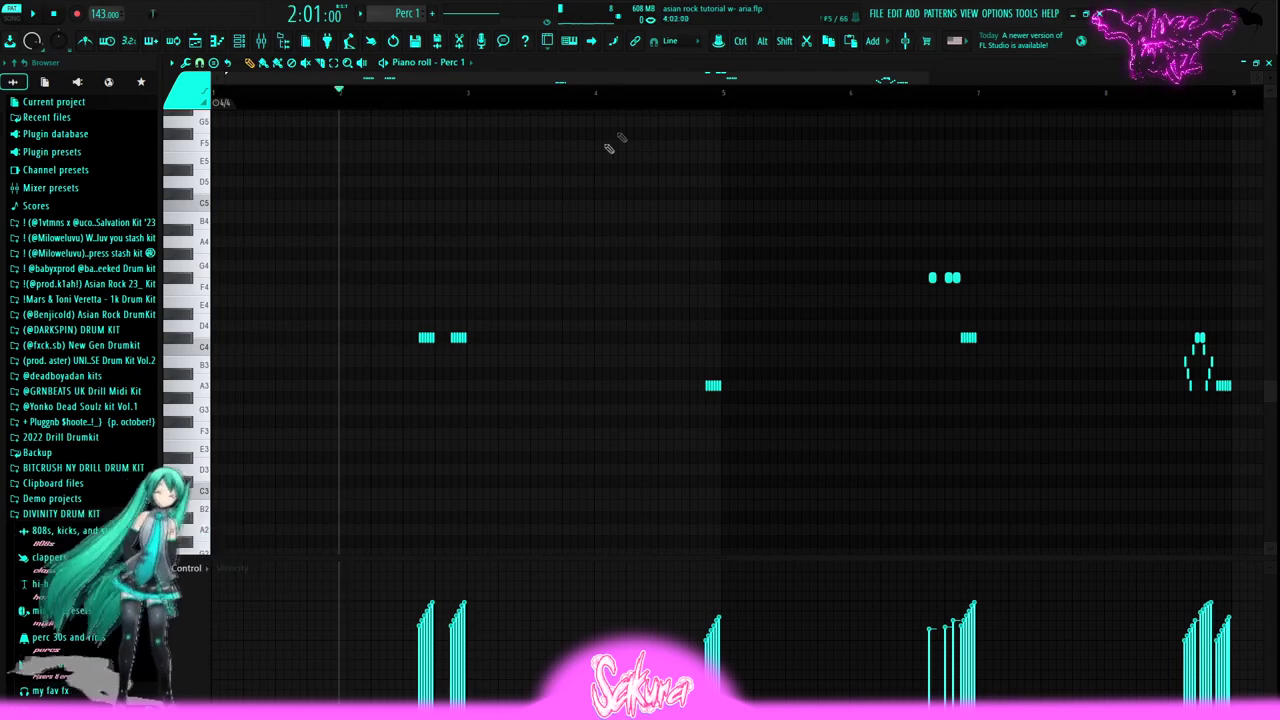
pyautogui.press('space')
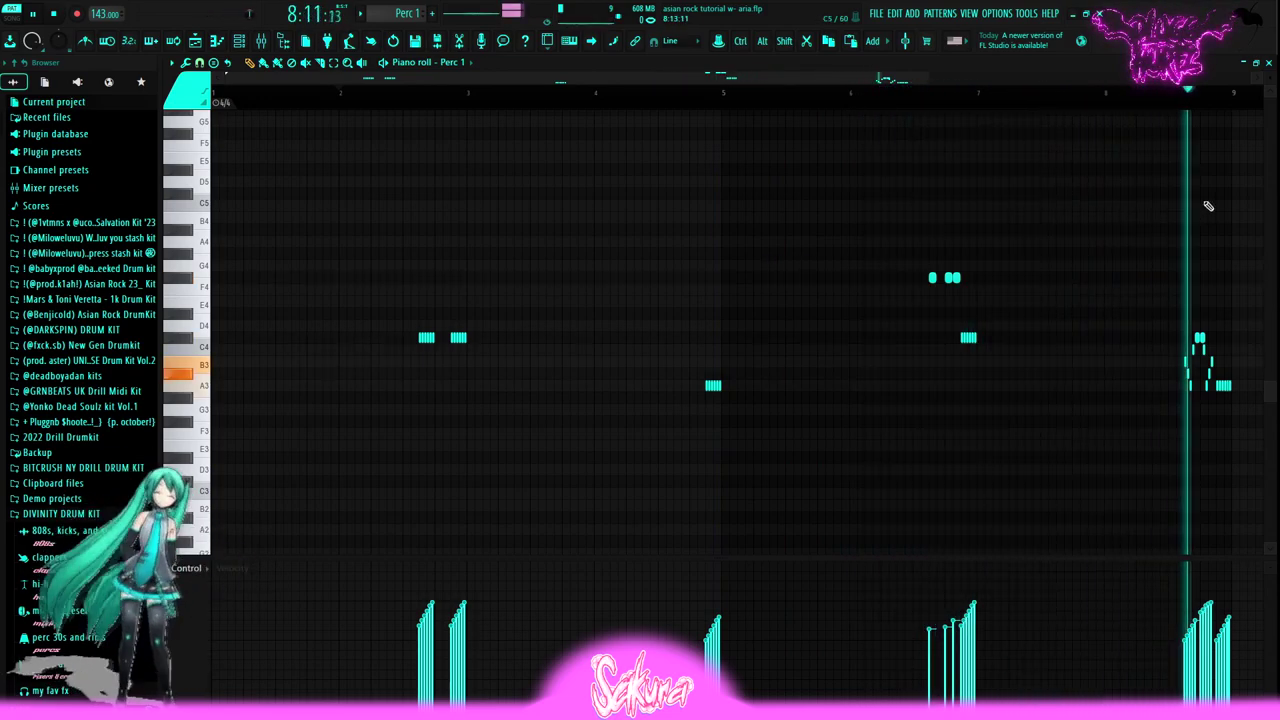
pyautogui.press('space')
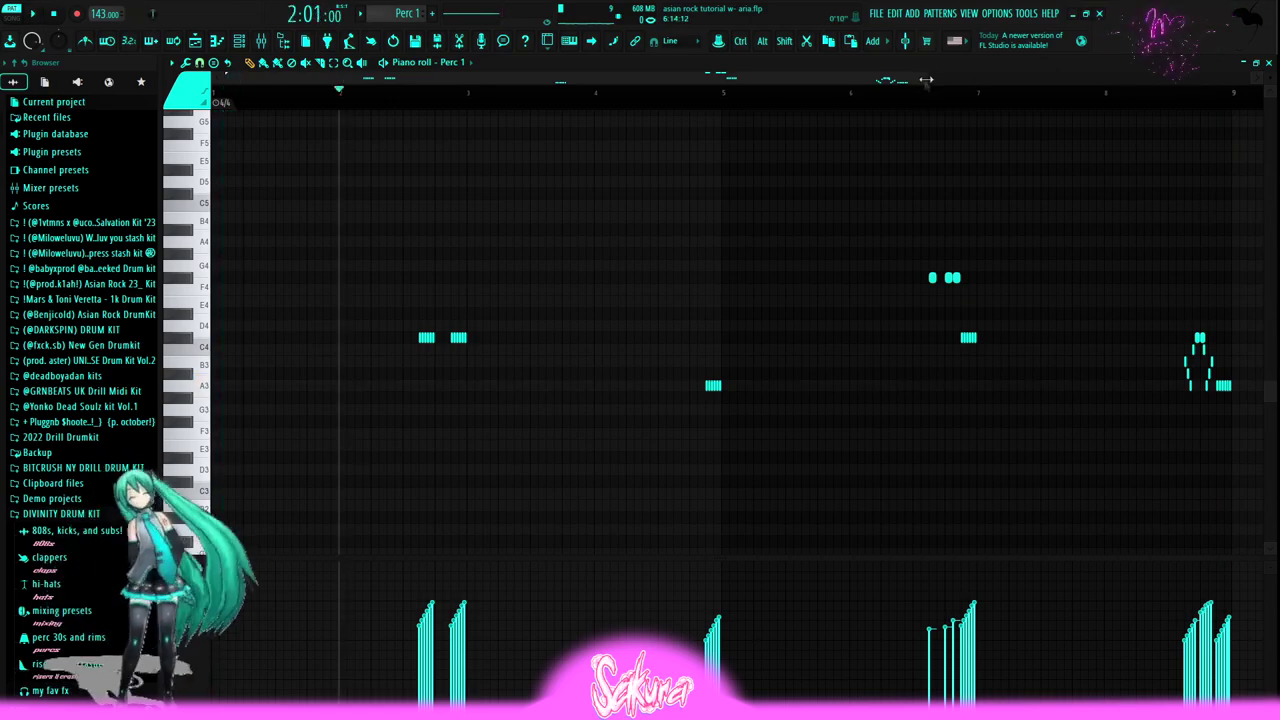
pyautogui.moveTo(926, 80); pyautogui.dragTo(920, 80)
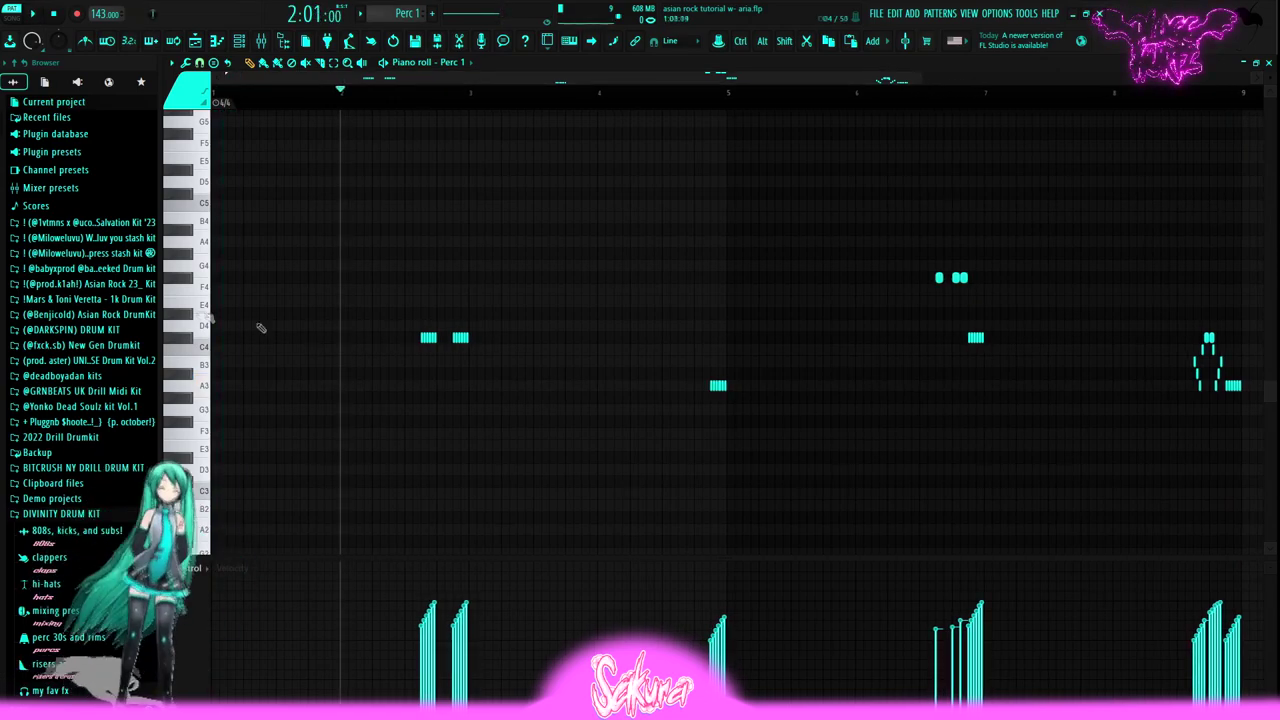
# Try drawing half-bar notes at C5 and F#4 above the percussion rolls in bar 2
pyautogui.click(412, 207)
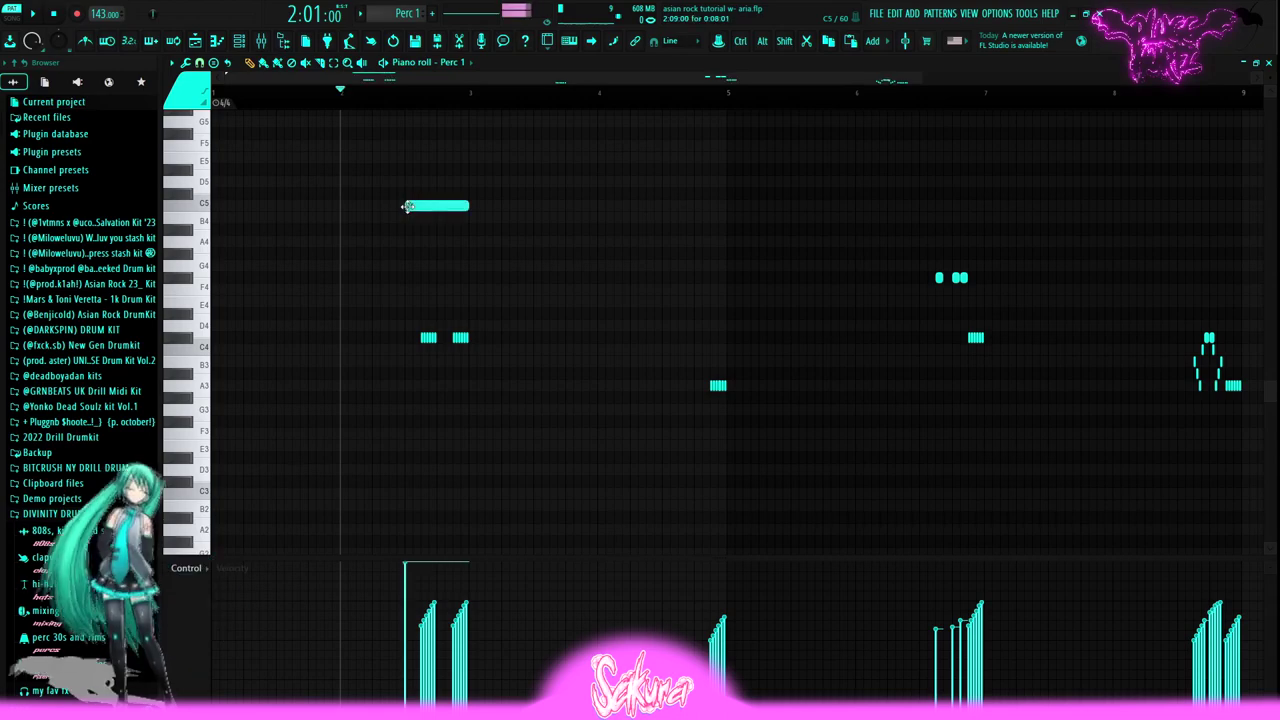
pyautogui.rightClick(414, 209)
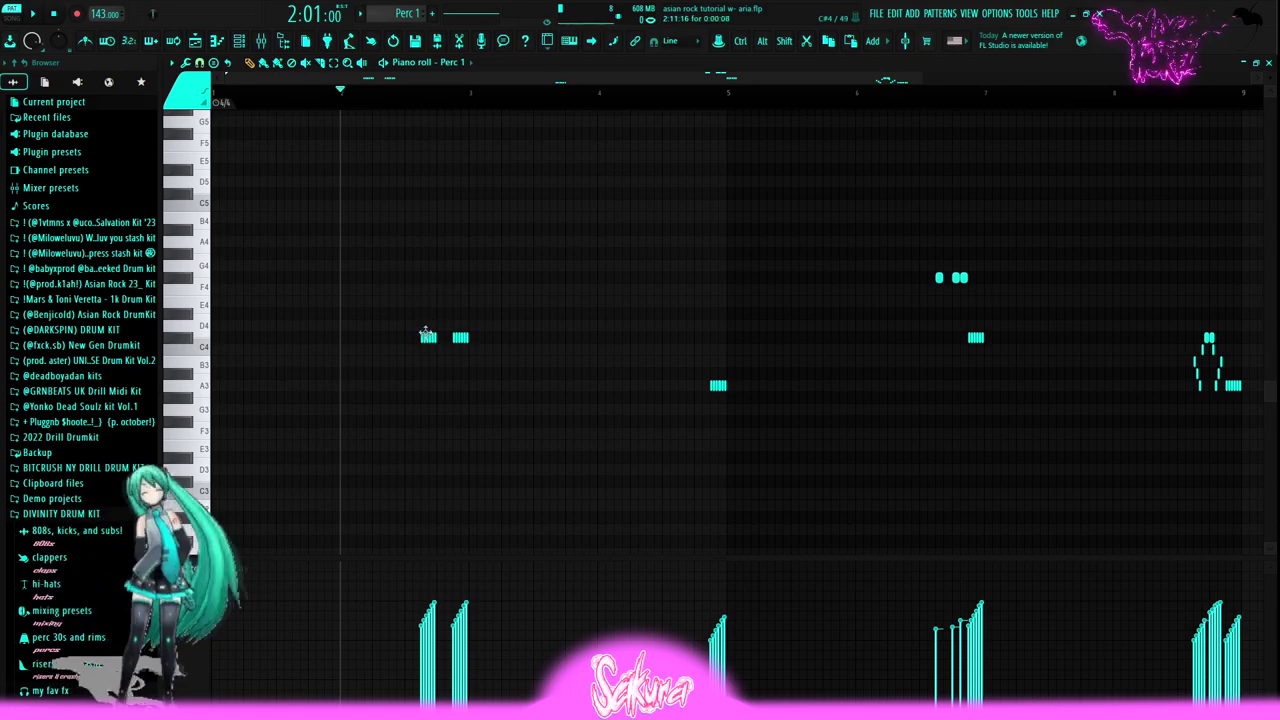
pyautogui.click(410, 278)
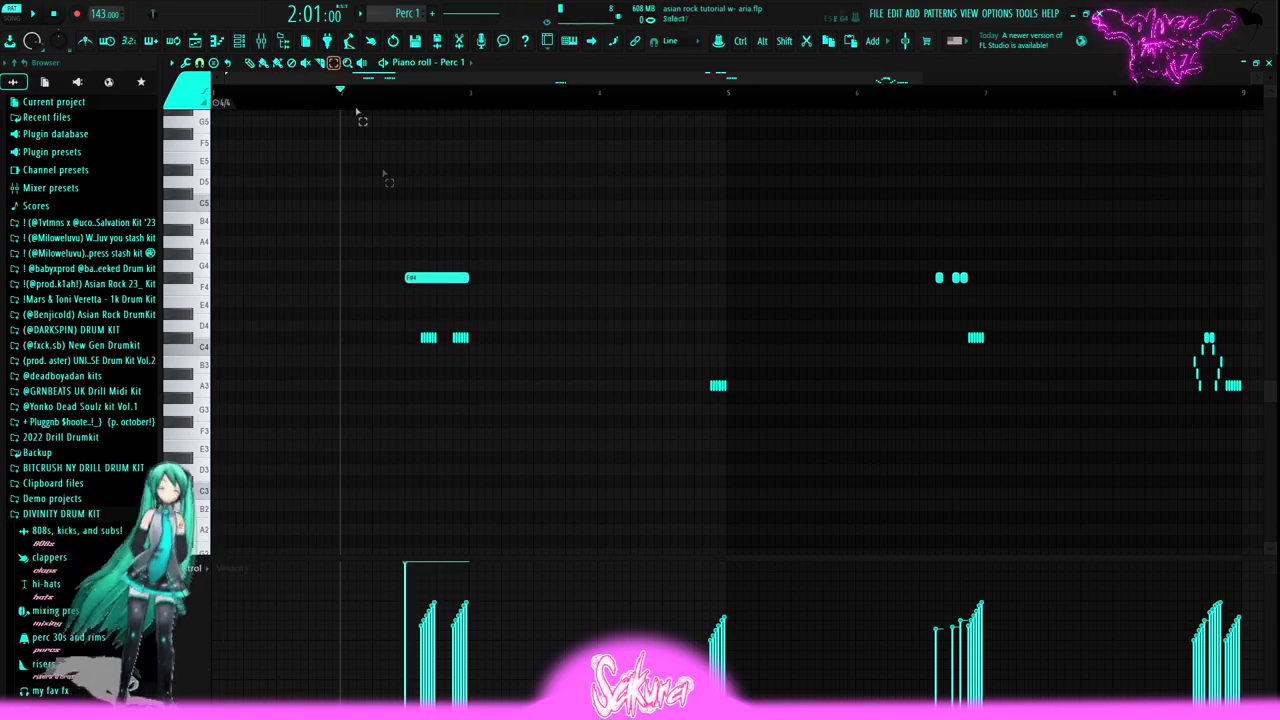
pyautogui.hotkey('alt', 'a')
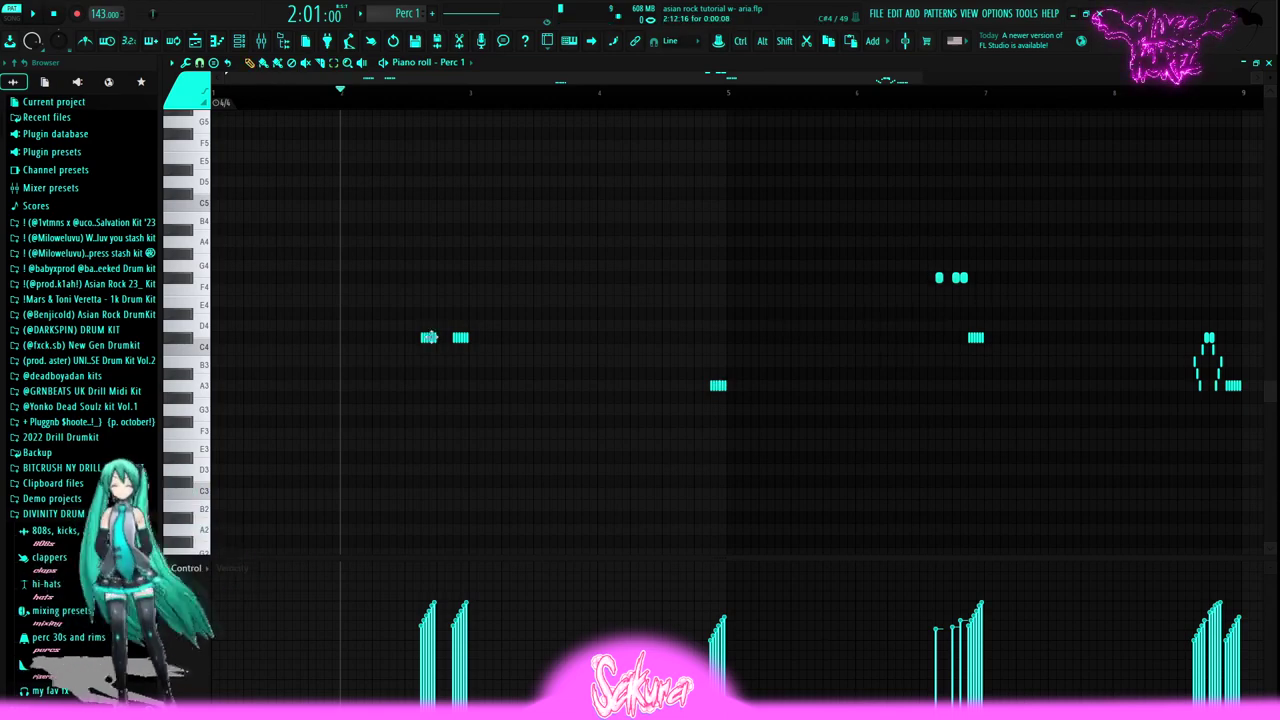
# Flip the short run of Perc 1 notes at bar 4 horizontally using the score flipper
pyautogui.click(942, 276)
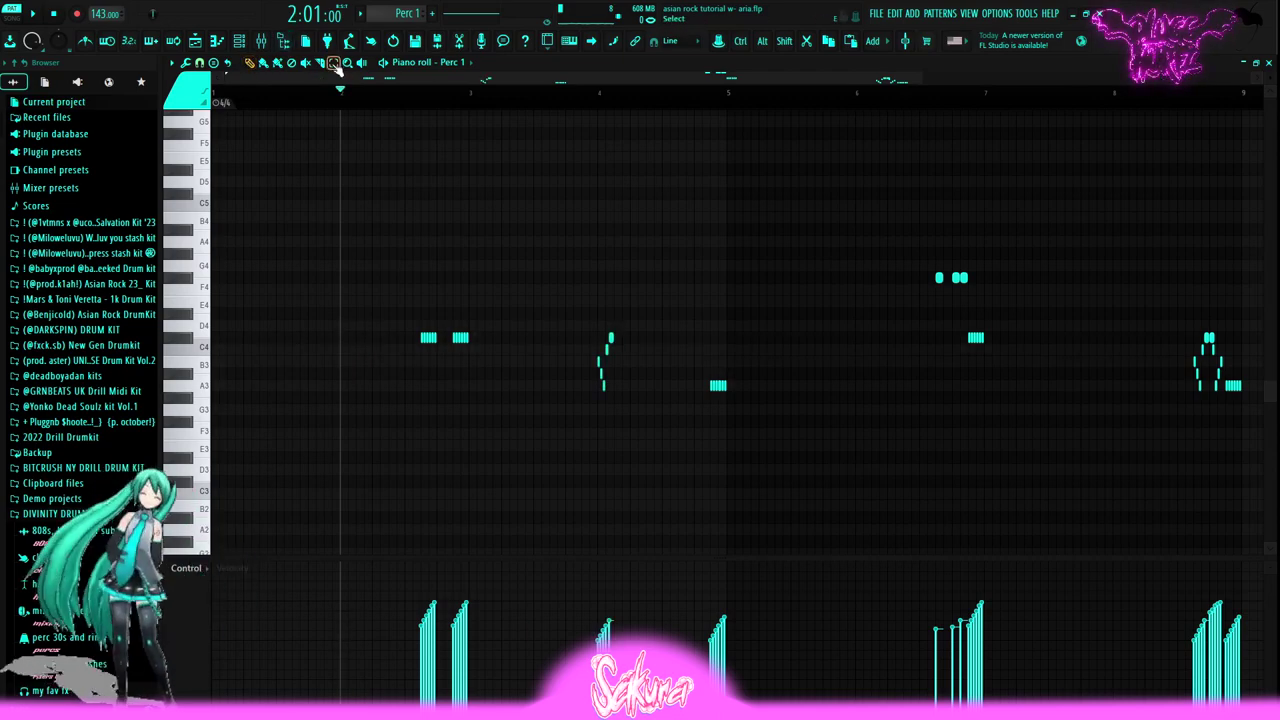
pyautogui.moveTo(541, 277); pyautogui.dragTo(628, 420)
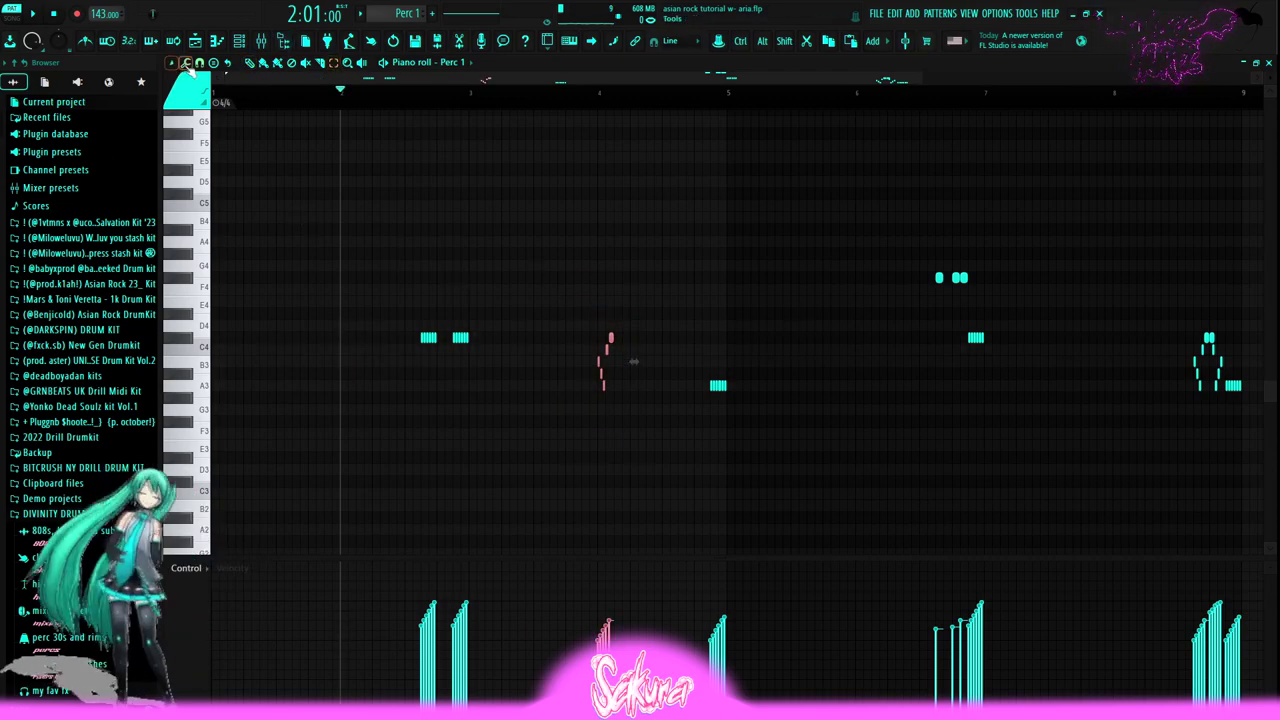
pyautogui.click(186, 63)
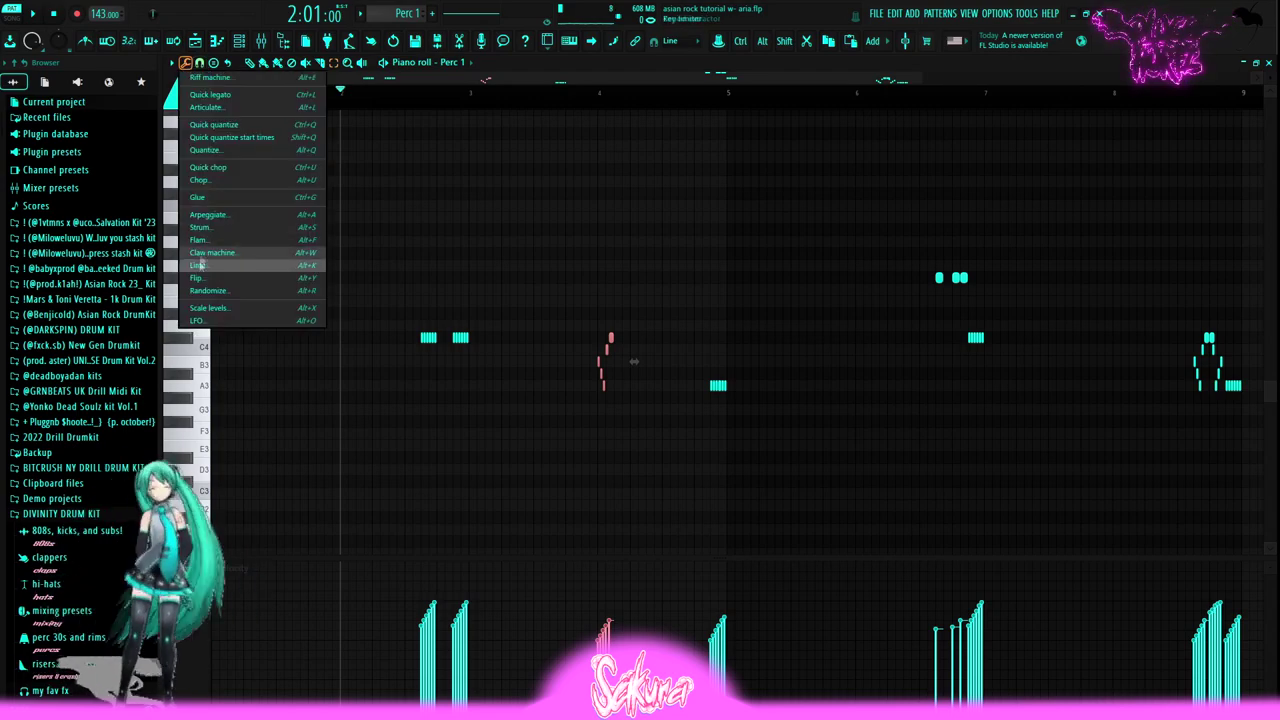
pyautogui.click(200, 278)
pyautogui.moveTo(640, 320); pyautogui.dragTo(758, 323)
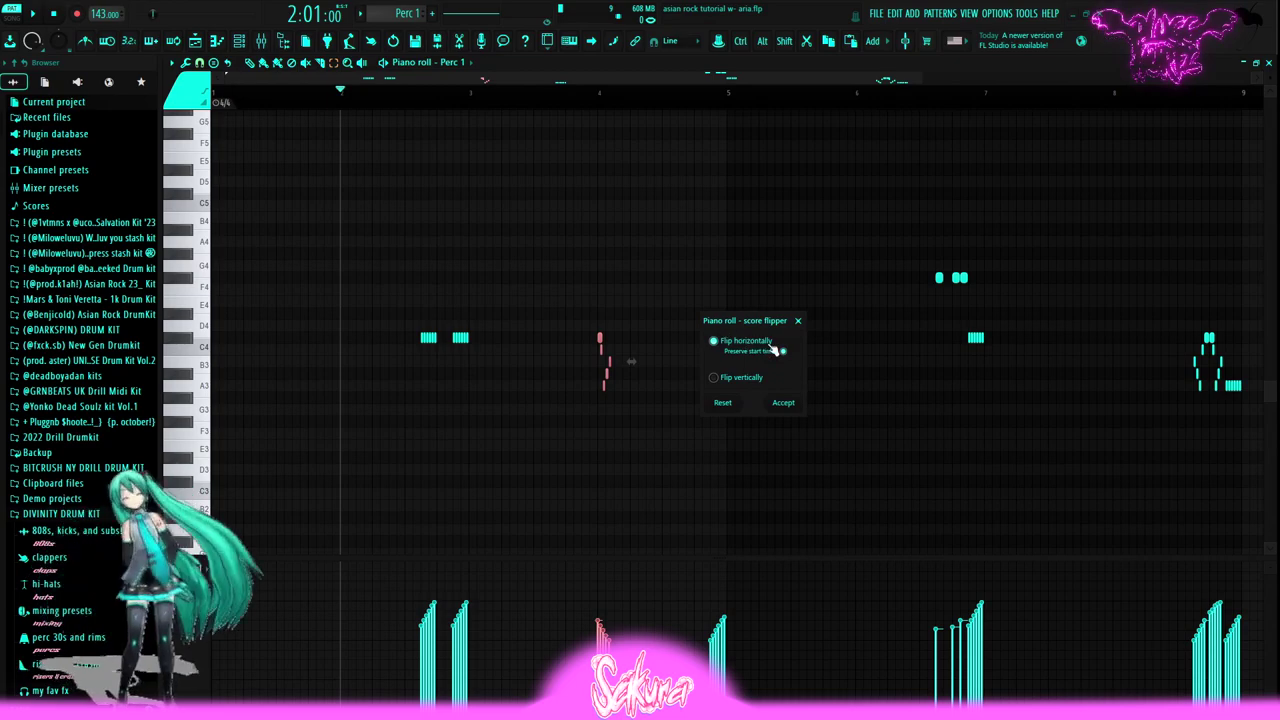
pyautogui.click(783, 402)
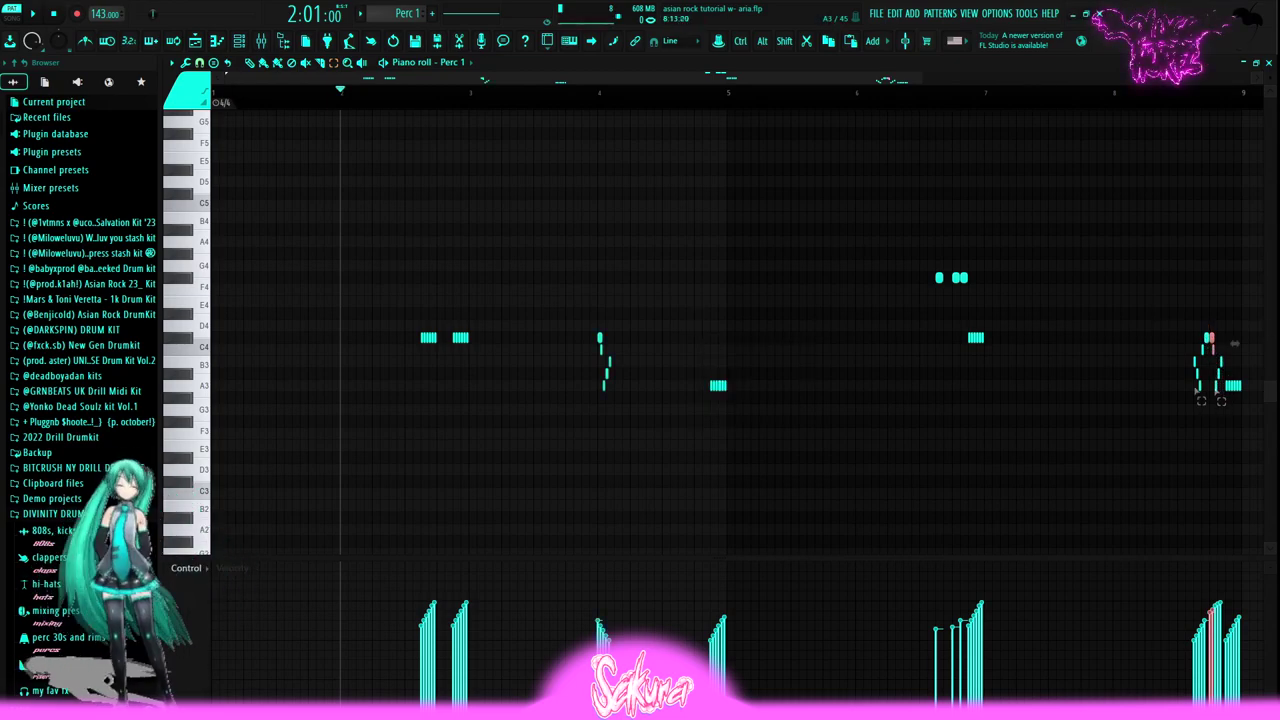
# Open the arnb perc pattern in the piano roll and play it back
pyautogui.doubleClick(363, 346)
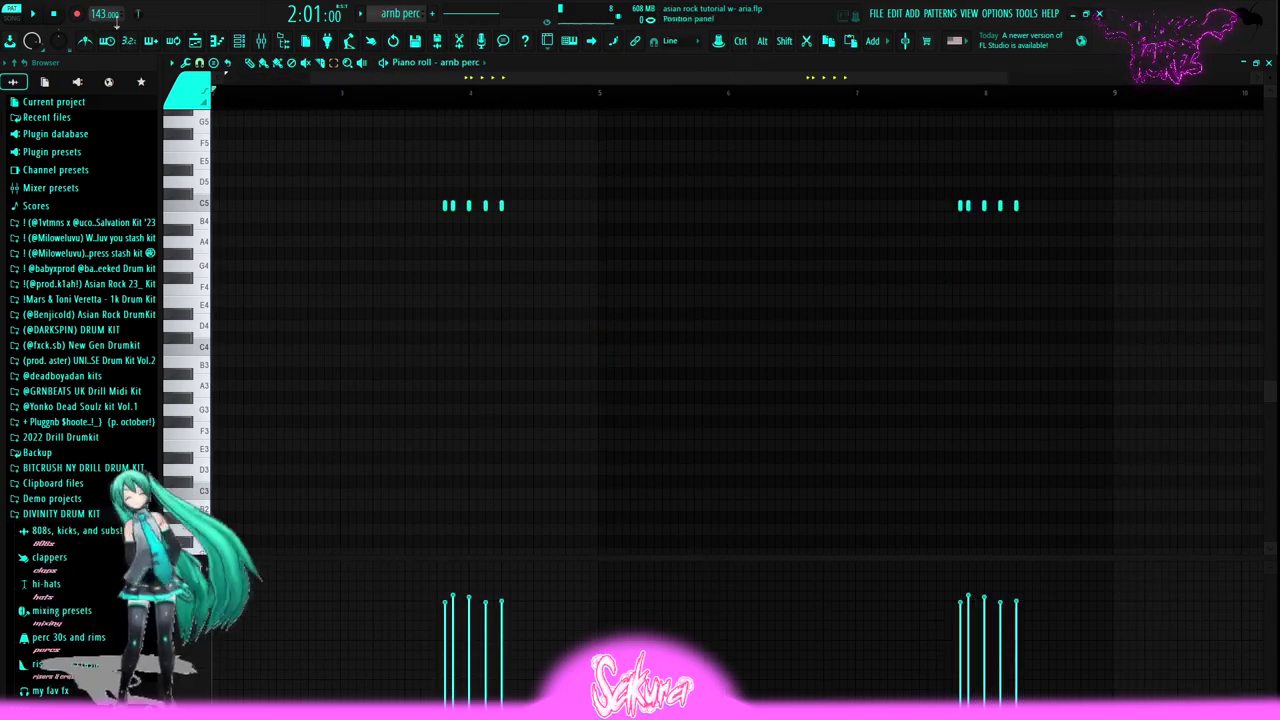
pyautogui.press('space')
pyautogui.hscroll(-2, 534, 72)
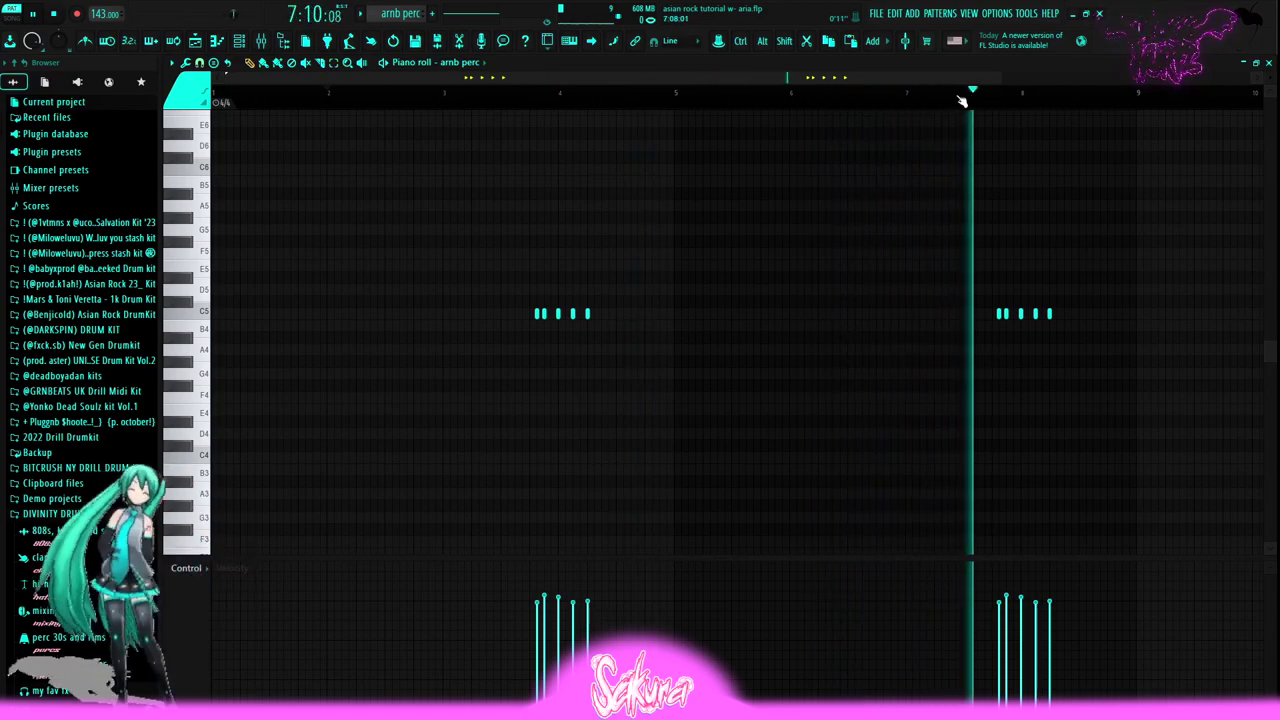
# Switch from arnb perc to the go_to_2 pattern during playback and inspect its mixer track
pyautogui.click(195, 40)
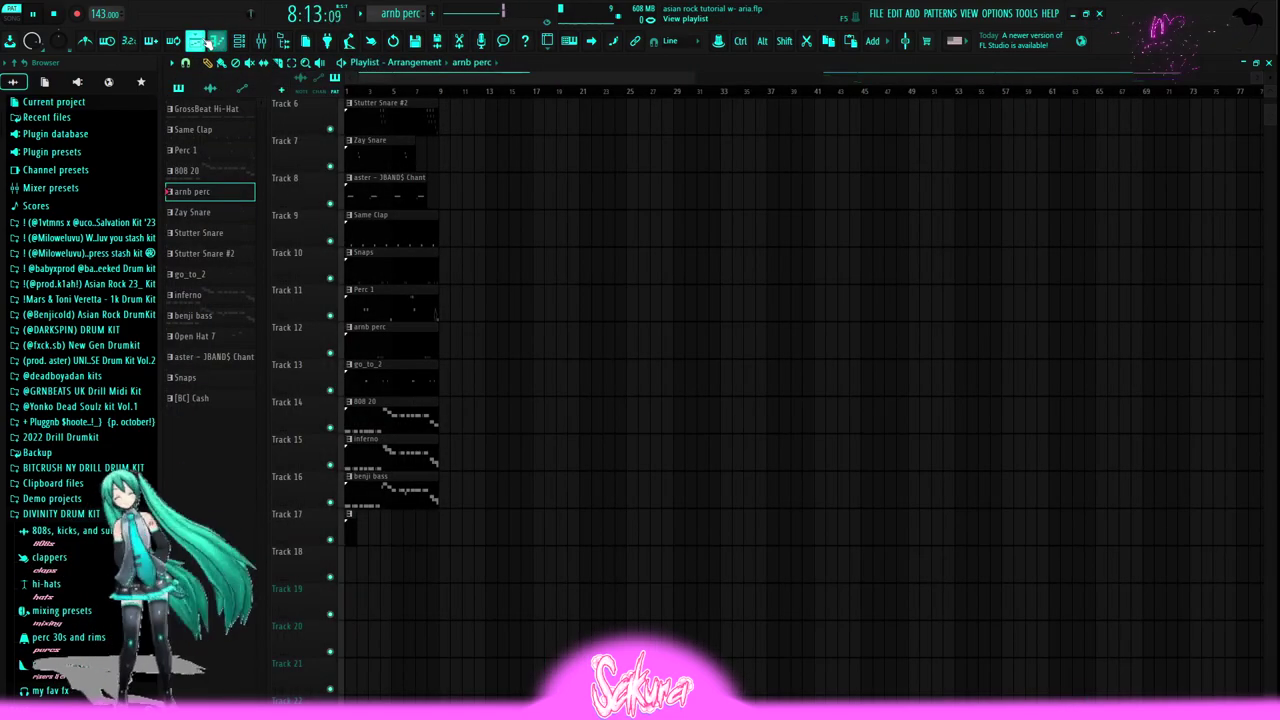
pyautogui.click(239, 40)
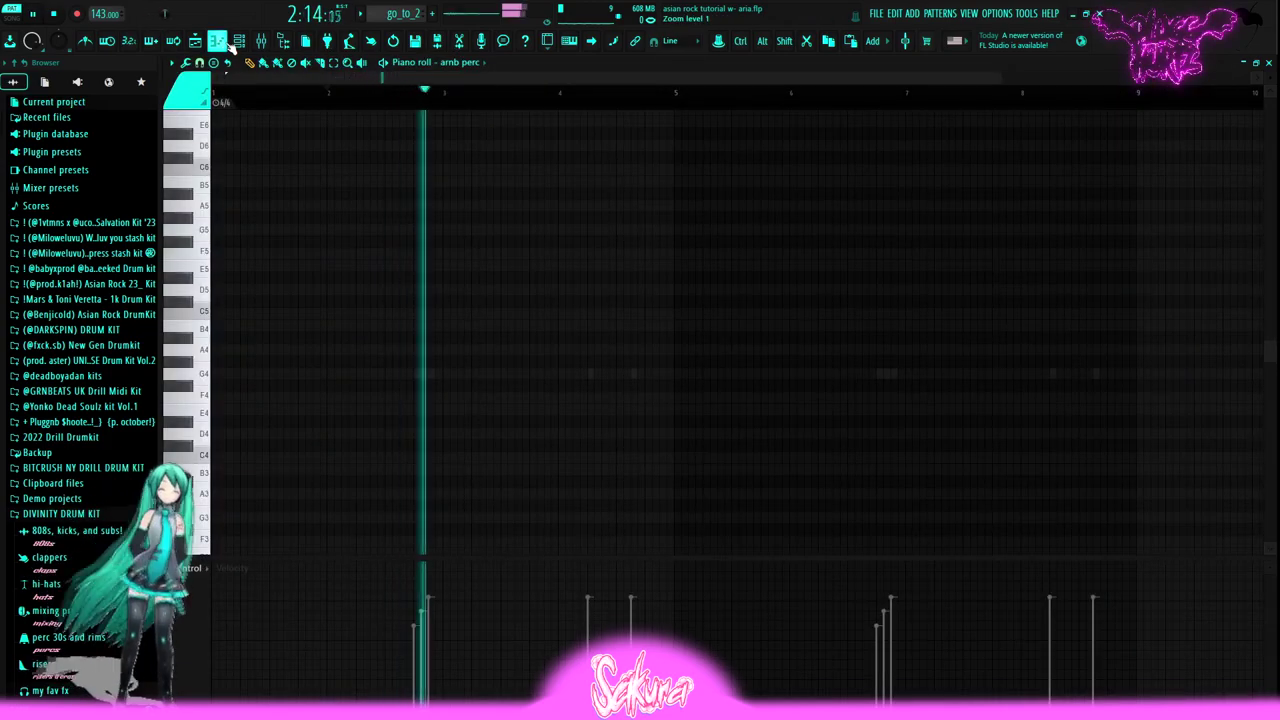
pyautogui.click(260, 40)
pyautogui.click(594, 364)
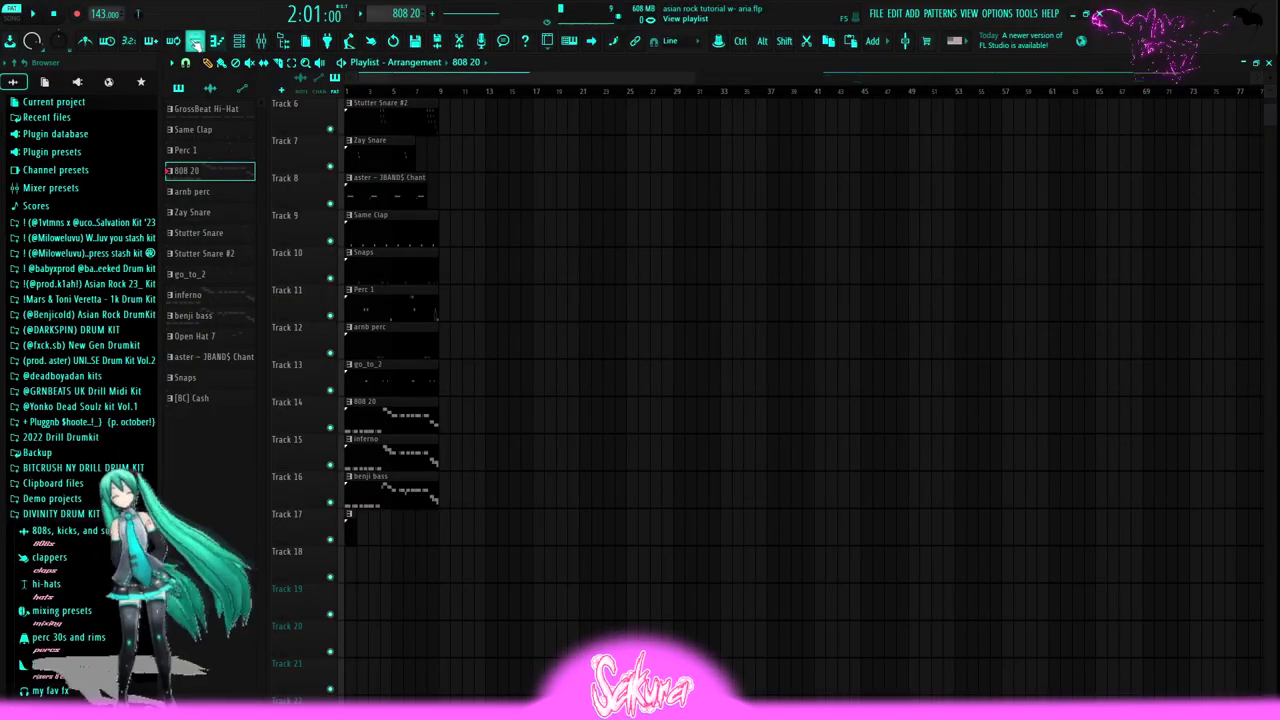
# Open the 808 20 pattern from the playlist, fit all its notes in the piano roll and play it
pyautogui.click(195, 41)
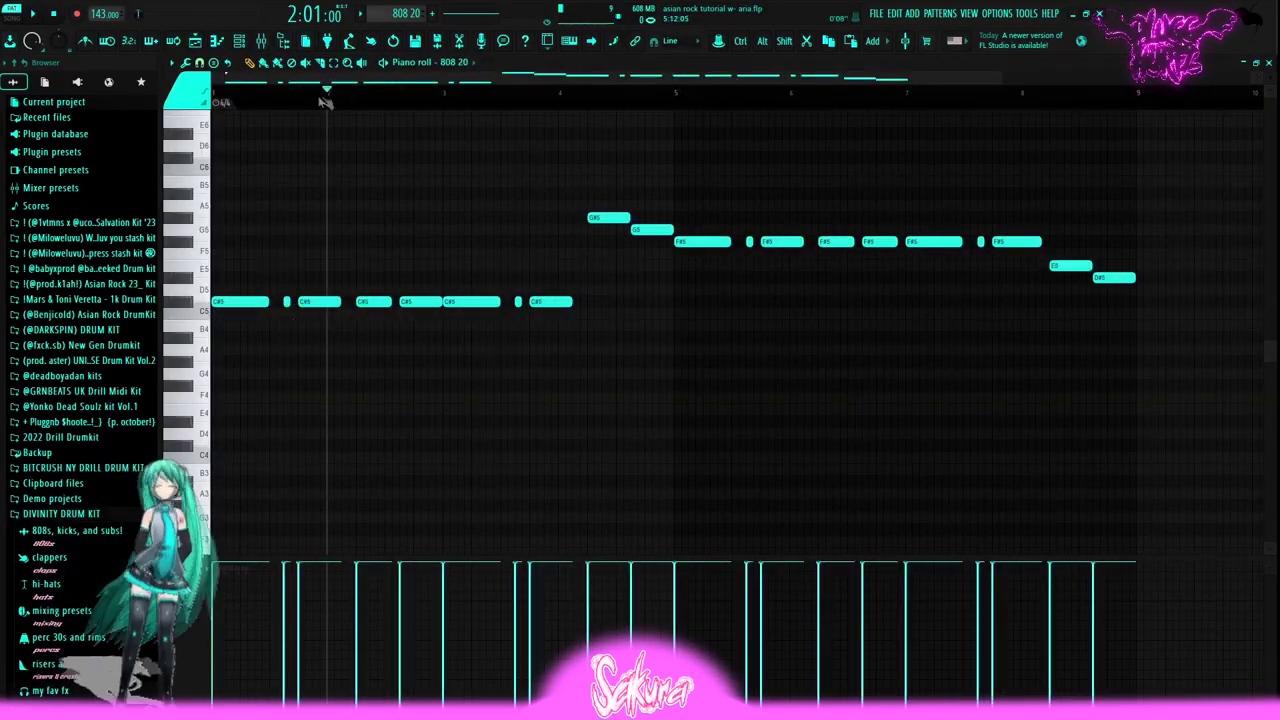
pyautogui.moveTo(1004, 80); pyautogui.dragTo(1041, 80)
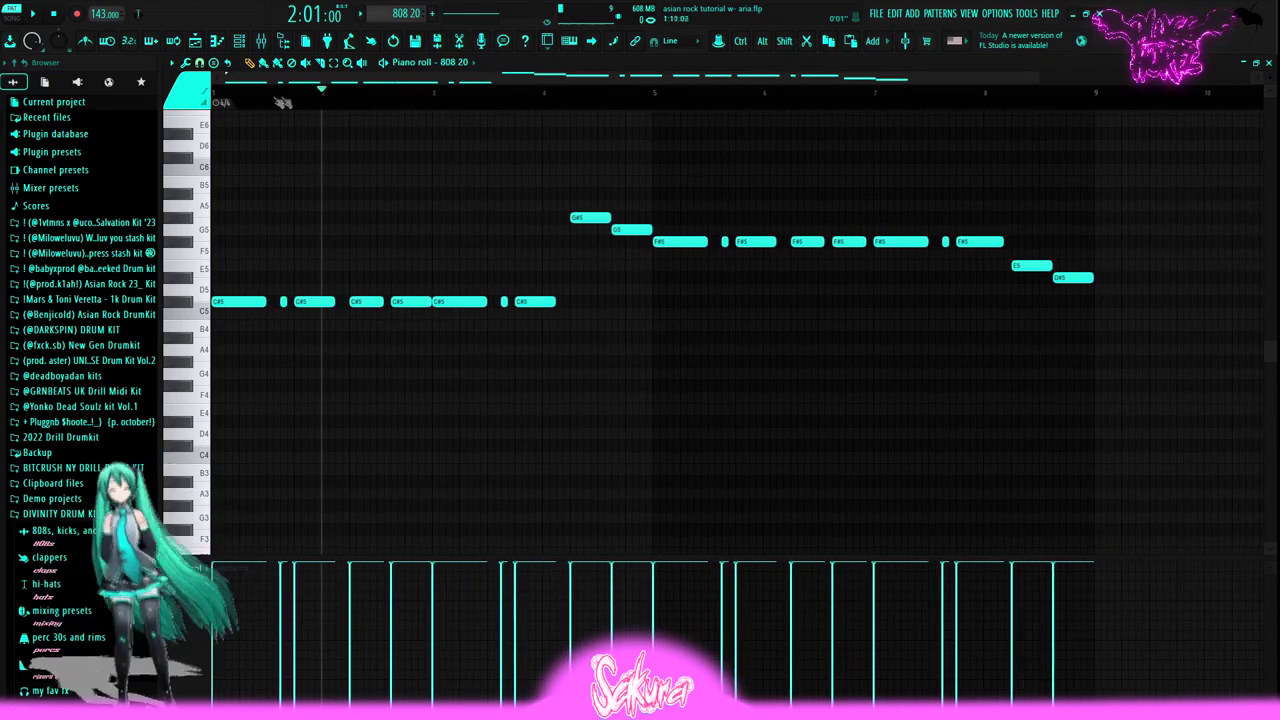
pyautogui.press('space')
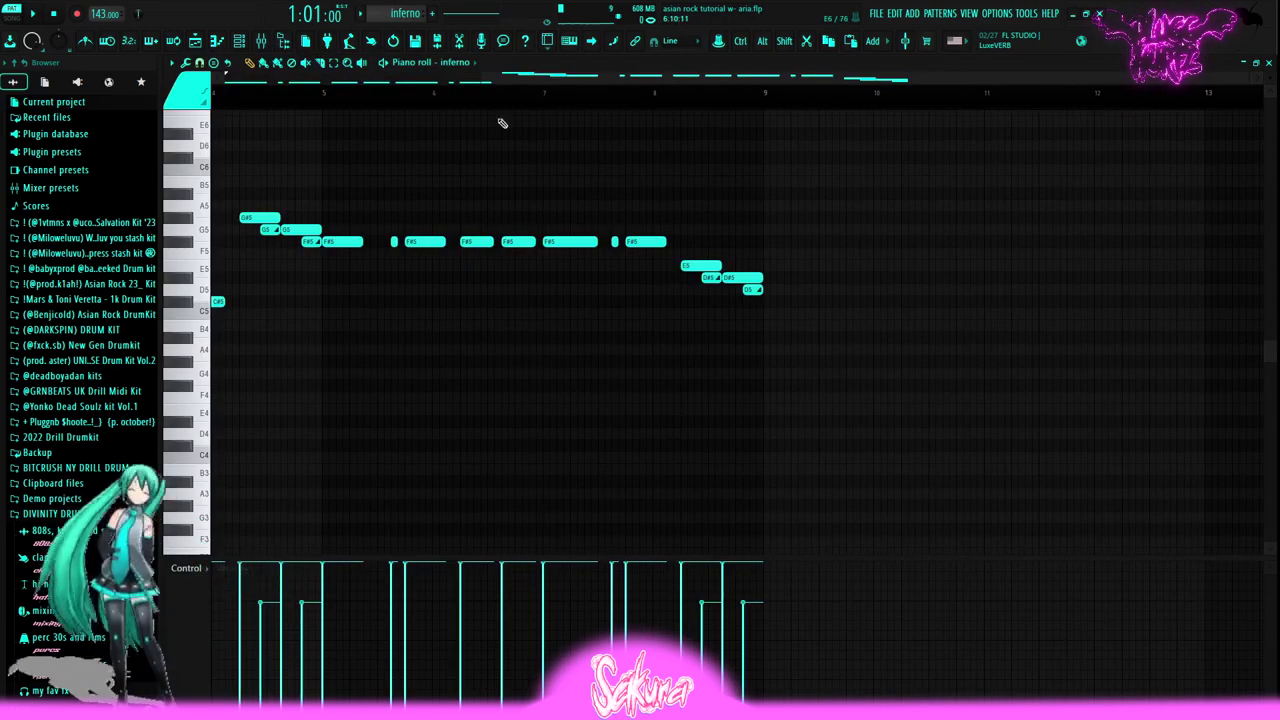
# Play the inferno pattern in the piano roll up to its slide notes in bar 4
pyautogui.hscroll(-5, 503, 123)
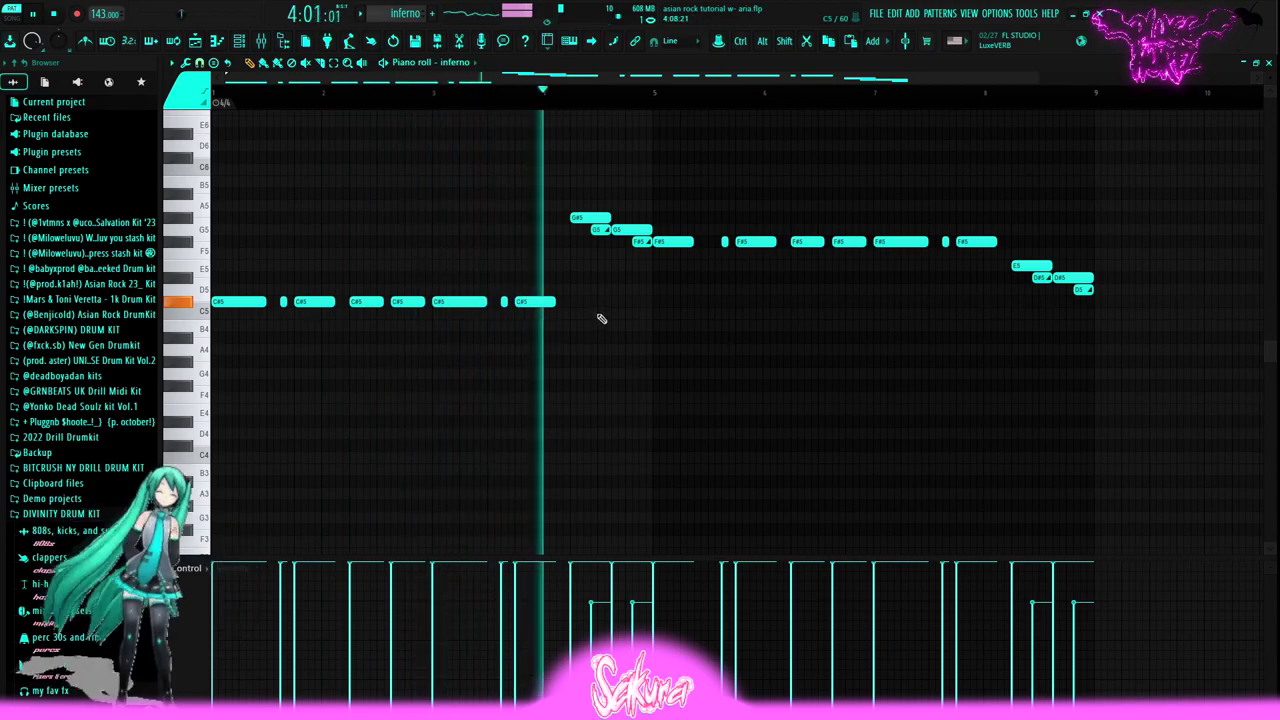
pyautogui.press('space')
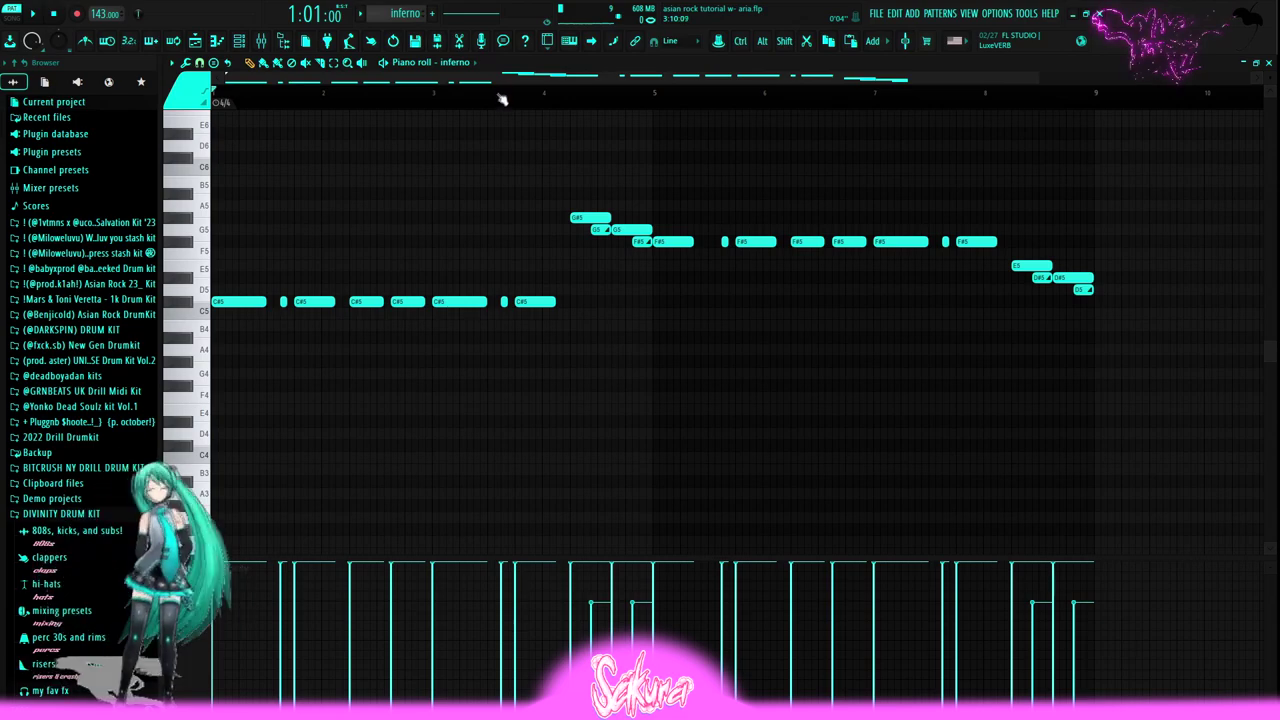
# Try the inferno pattern without its G5 and F#5 slide notes in bar 4, restore both notes and replay the passage
pyautogui.rightClick(642, 242)
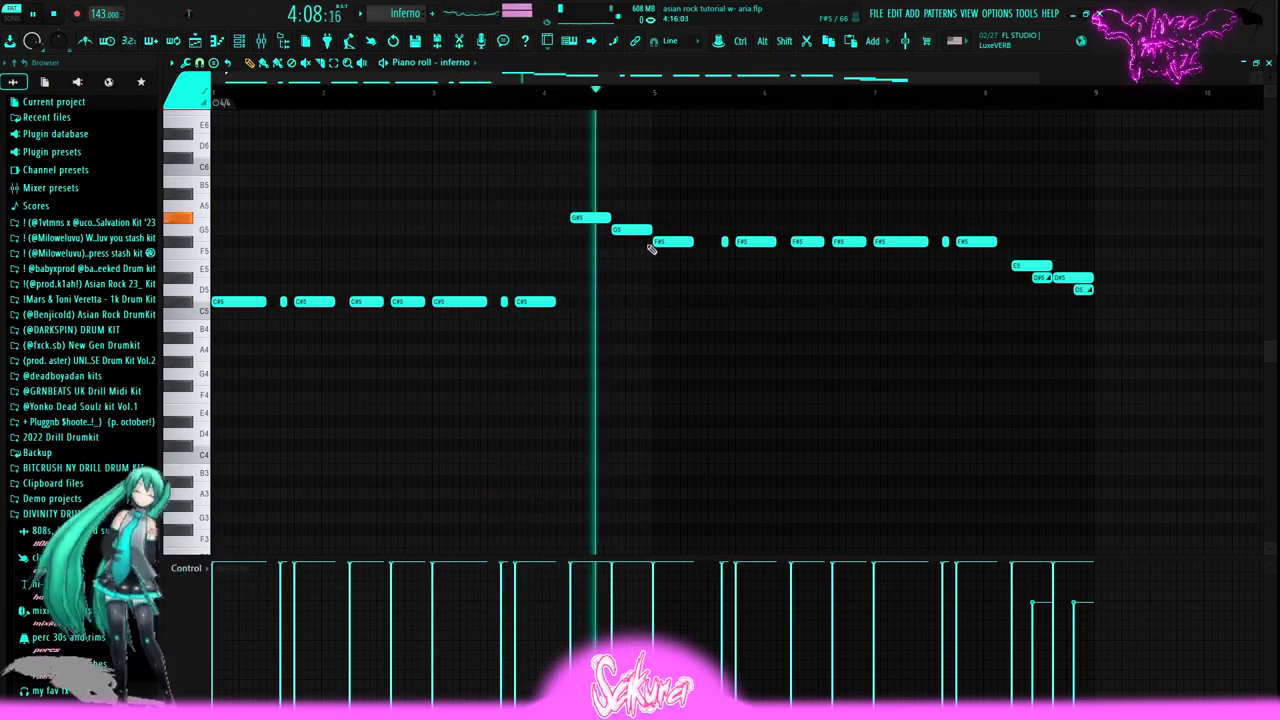
pyautogui.press('space')
pyautogui.click(900, 16)
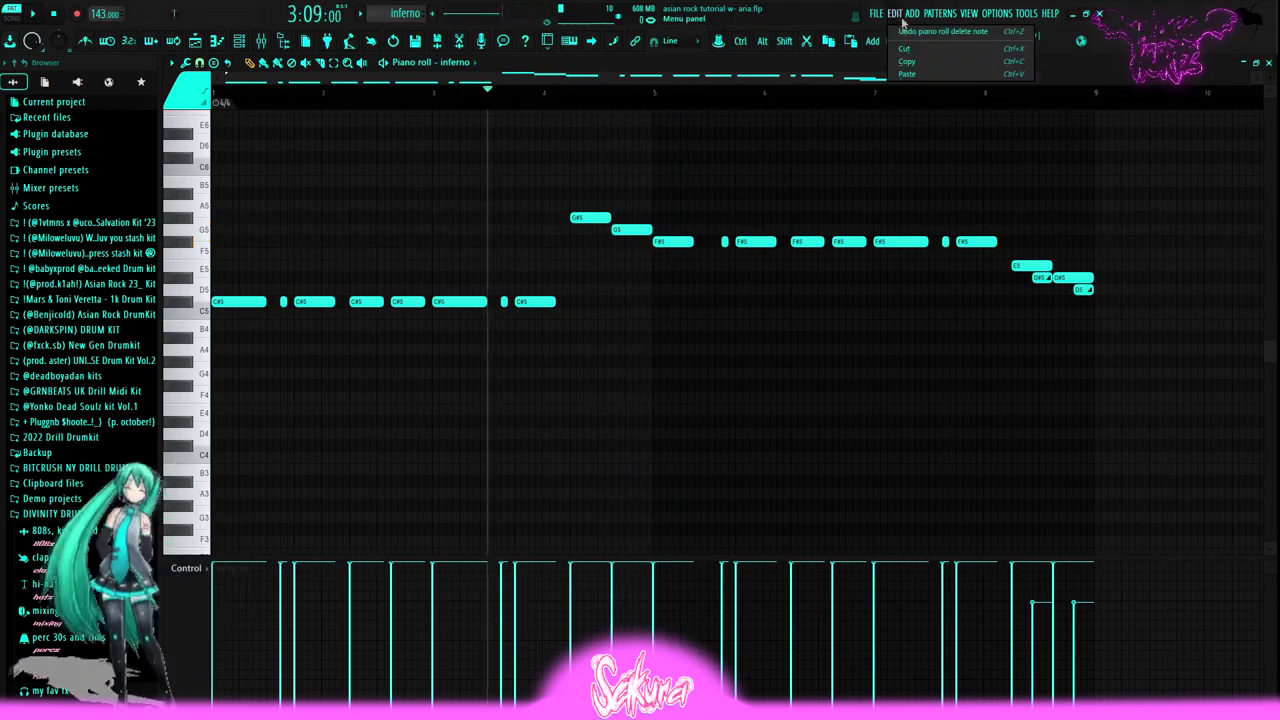
pyautogui.click(905, 31)
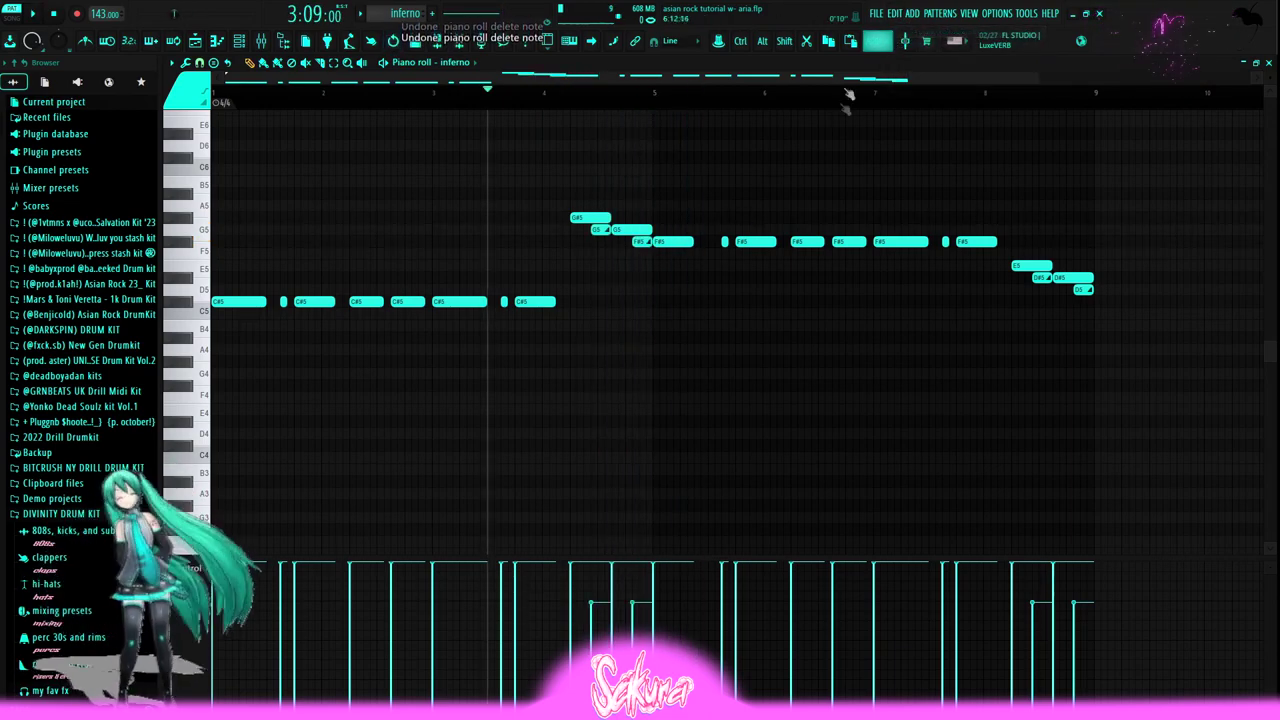
pyautogui.press('space')
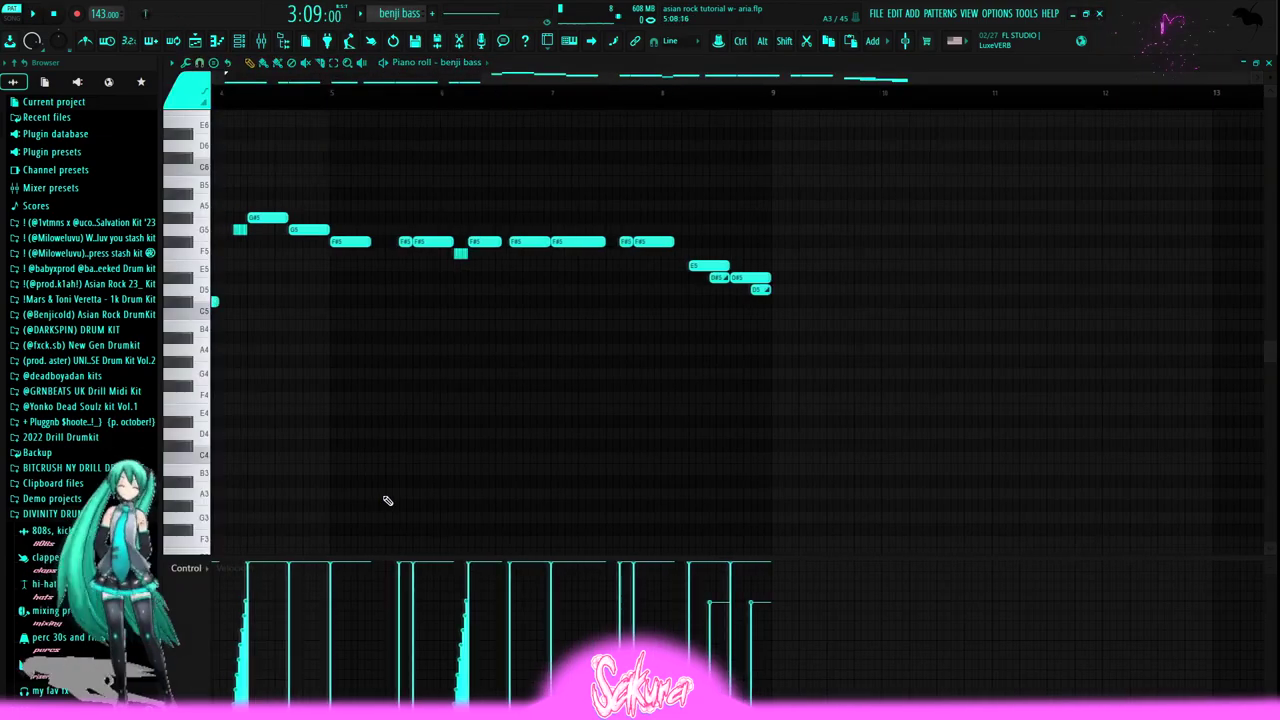
# Play the benji bass pattern from bar 3 through its rapid G5 note roll in bar 4
pyautogui.scroll(3, 937, 77)
pyautogui.moveTo(1000, 79); pyautogui.dragTo(743, 91)
pyautogui.moveTo(622, 107); pyautogui.dragTo(643, 107)
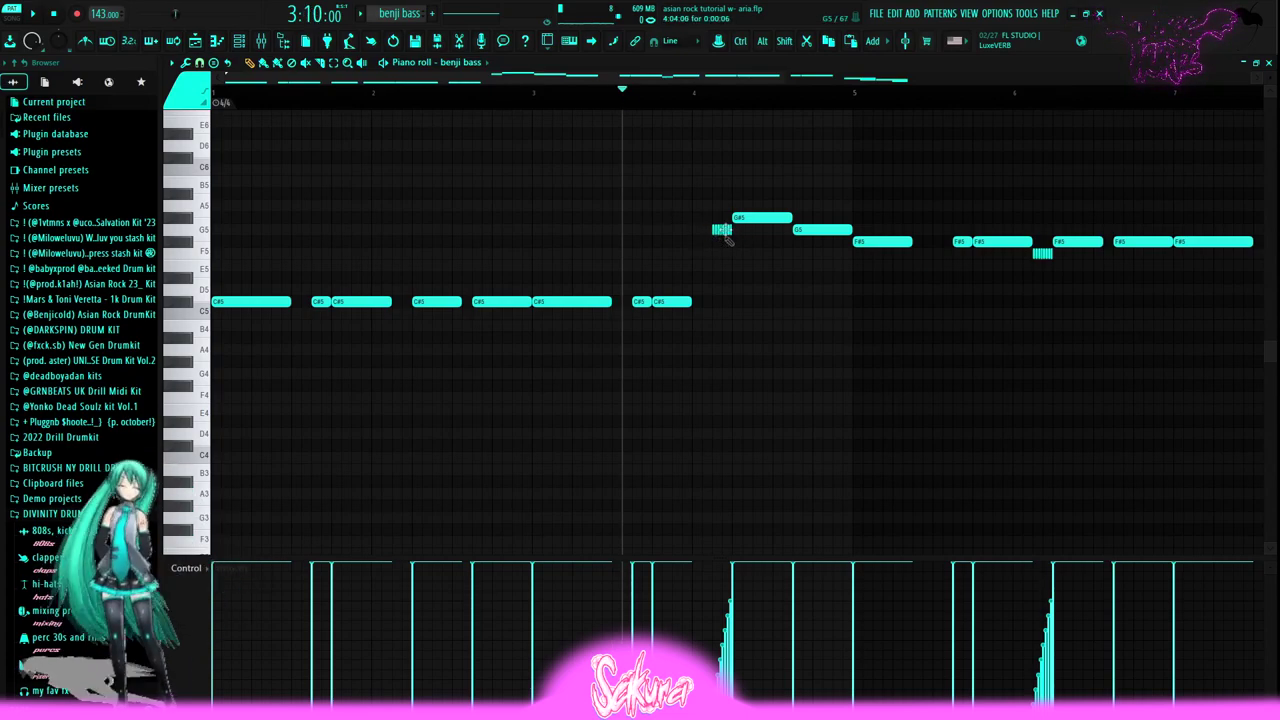
pyautogui.press('space')
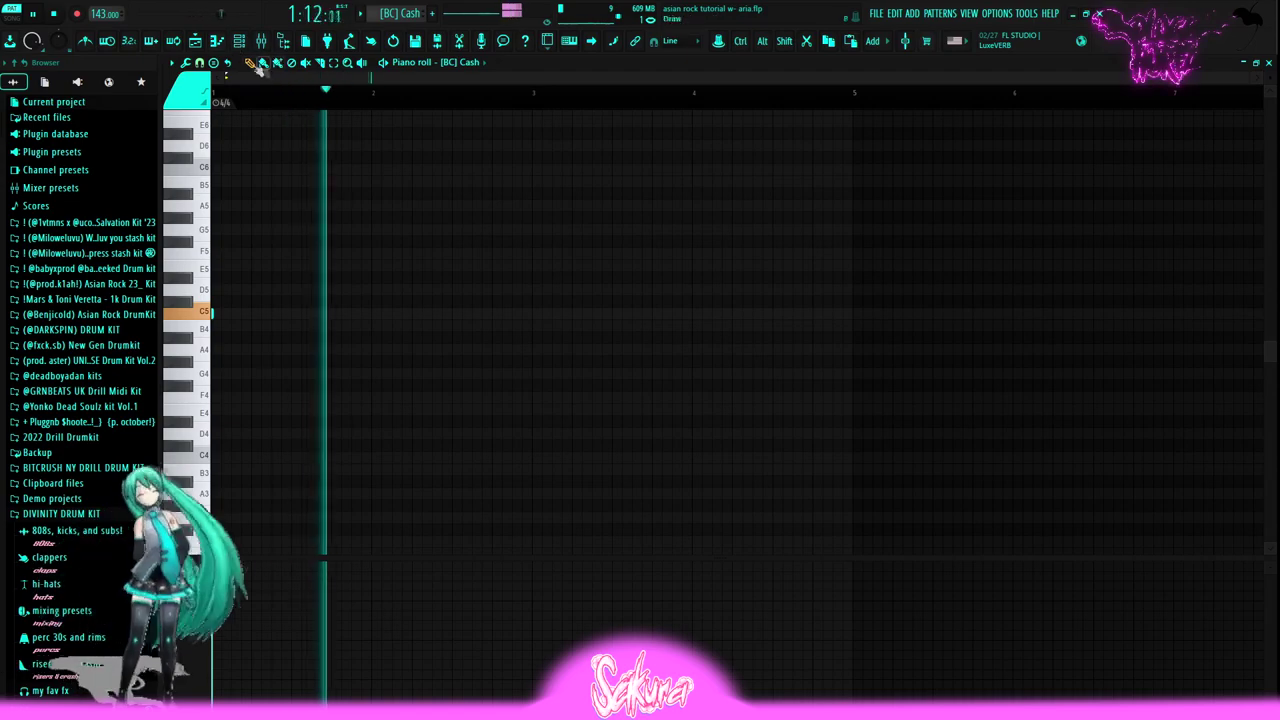
# Stop playback of the [BC] Cash pattern and return to the first tracks of the playlist
pyautogui.press('space')
pyautogui.click(196, 40)
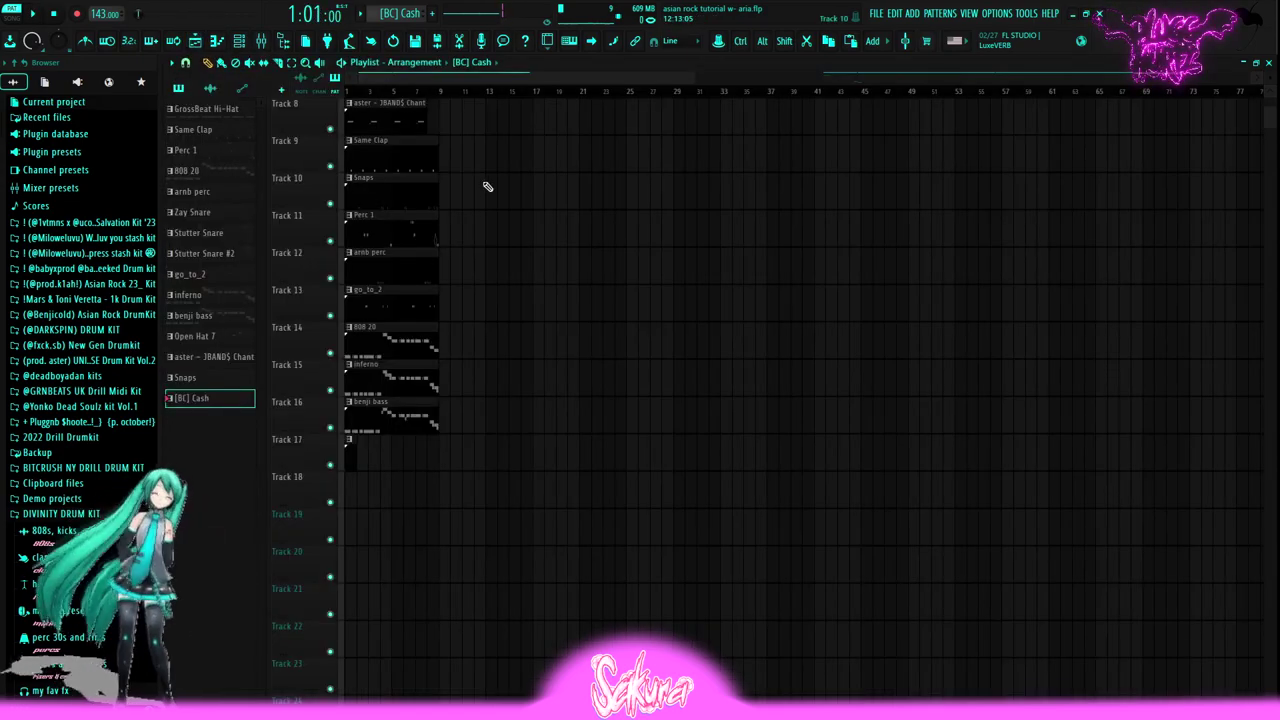
pyautogui.scroll(7, 600, 302)
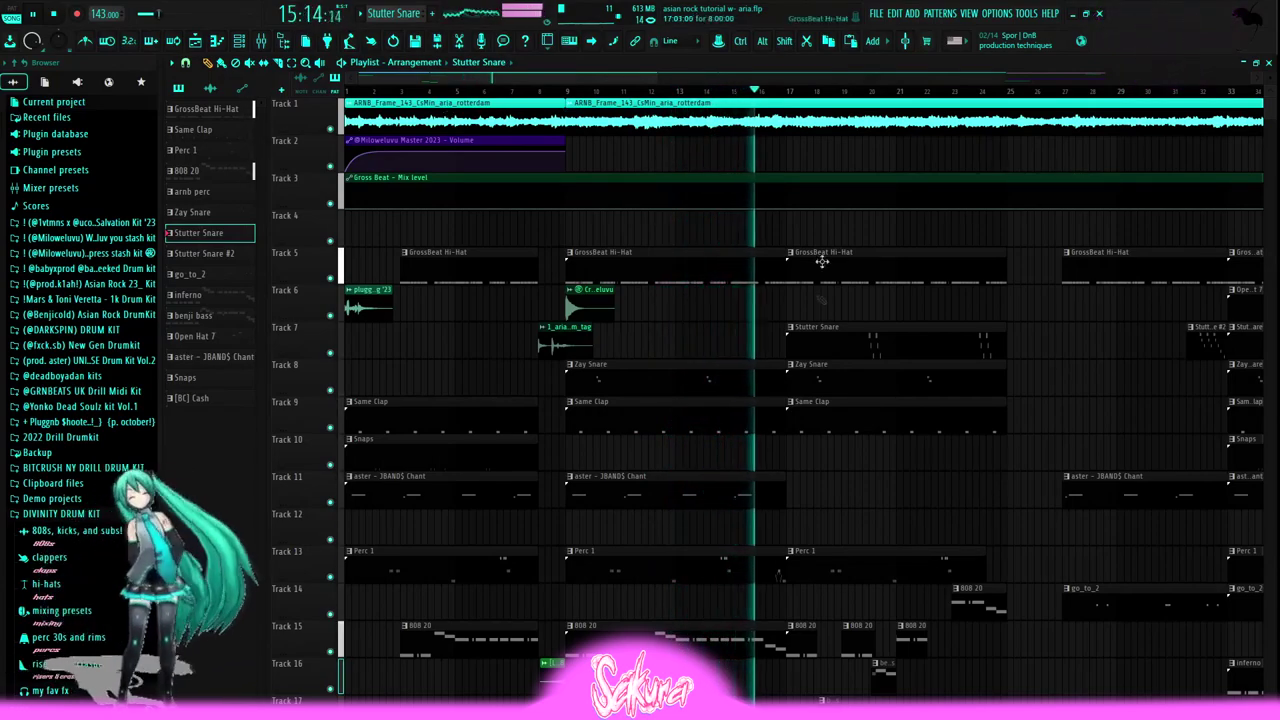
# Follow the full arrangement's playback in the playlist from bar 15 to bar 34, examining how the patterns are laid out
pyautogui.scroll(-2, 768, 400)
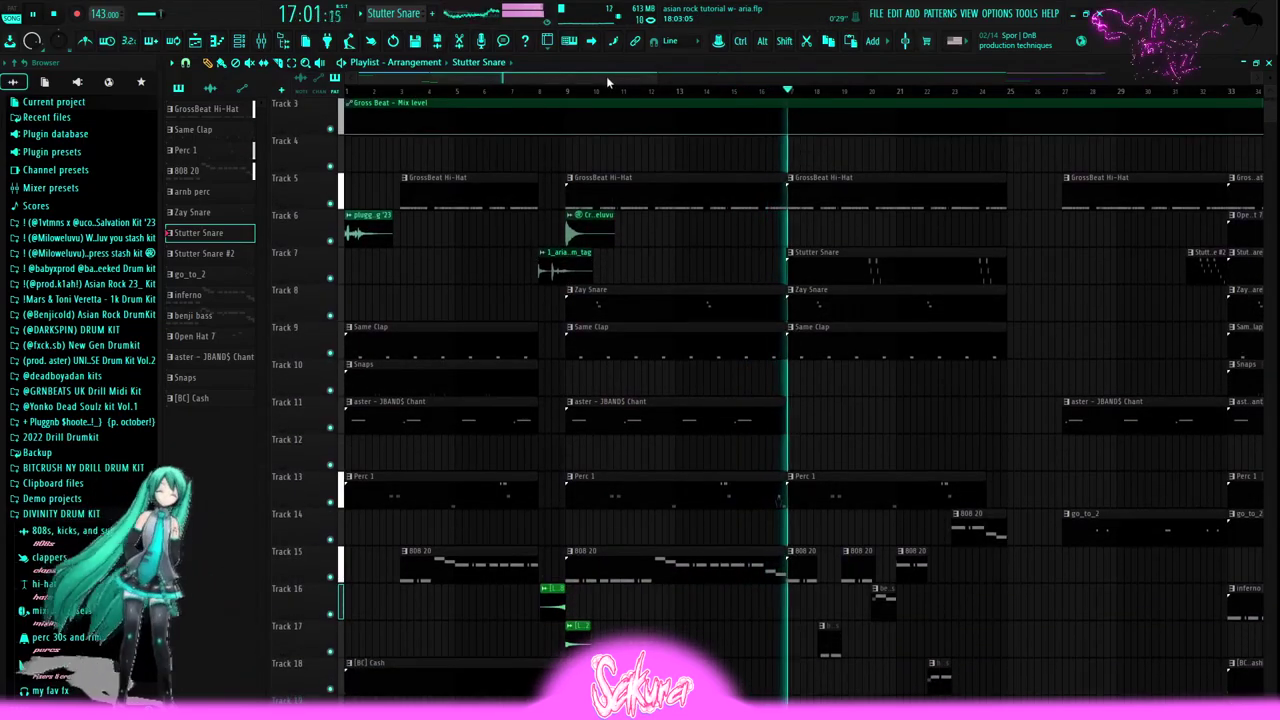
pyautogui.moveTo(607, 78); pyautogui.dragTo(665, 80)
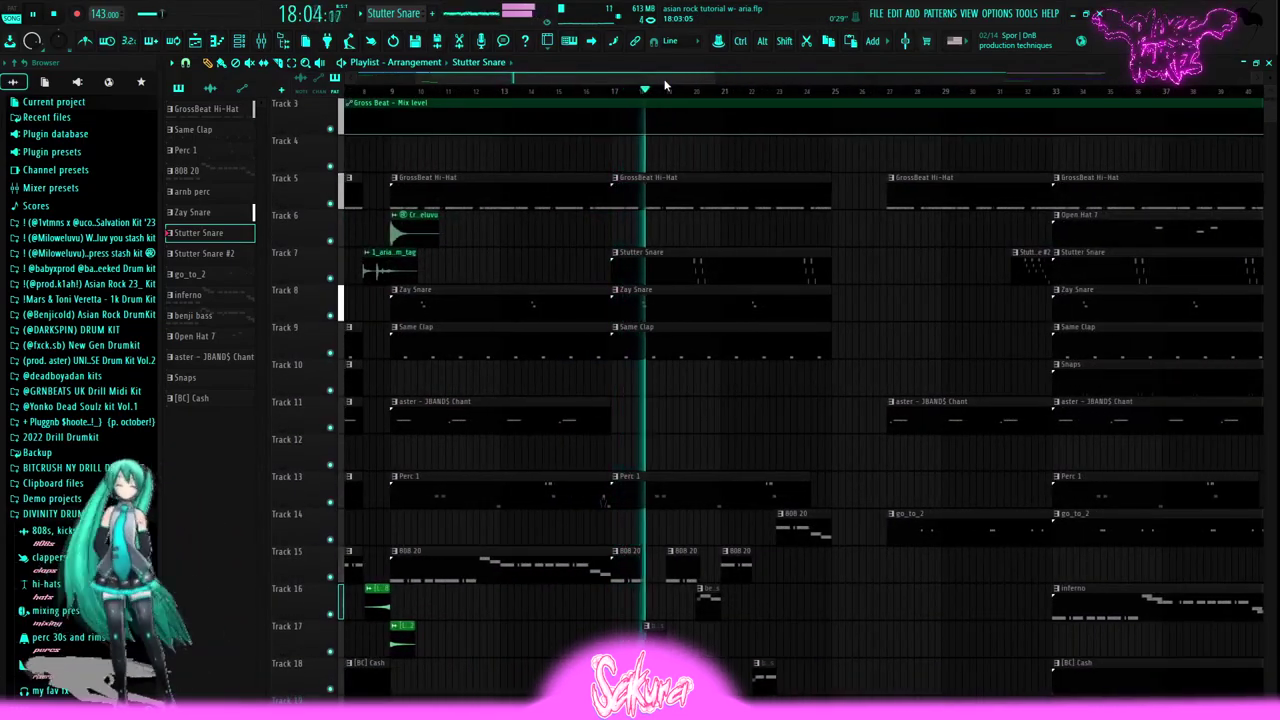
pyautogui.moveTo(665, 86); pyautogui.dragTo(704, 82)
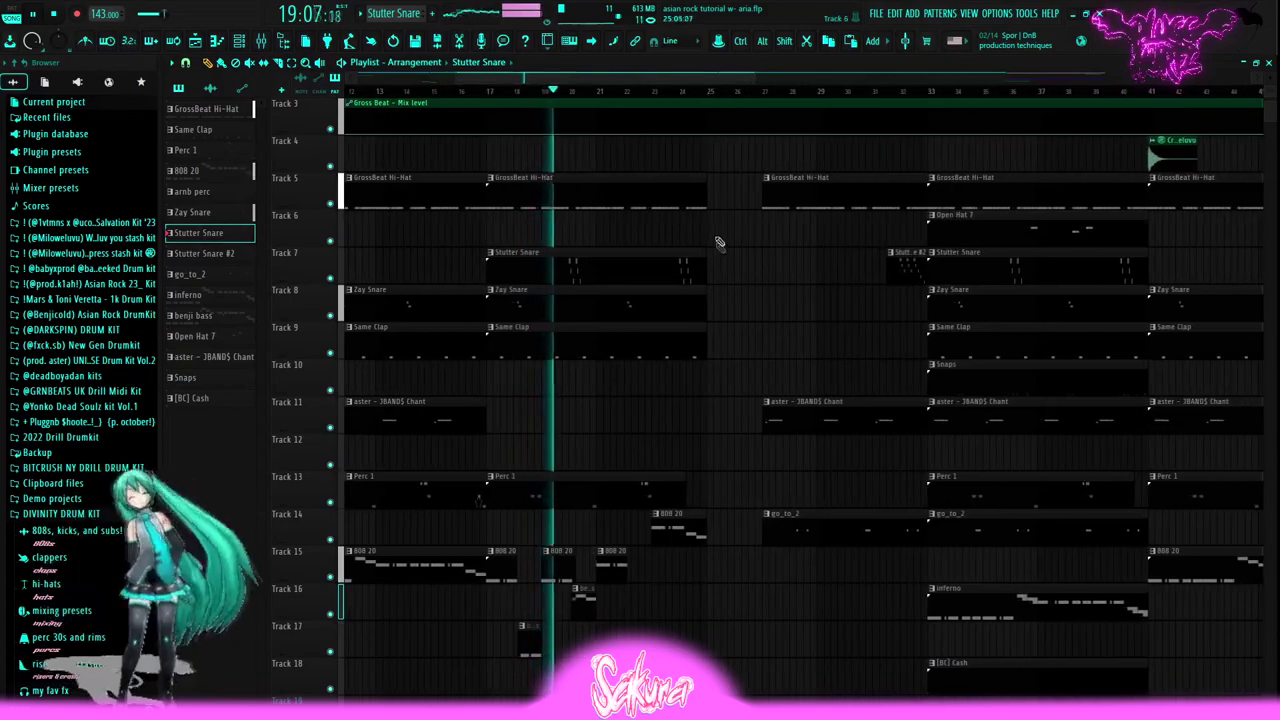
pyautogui.scroll(2, 724, 256)
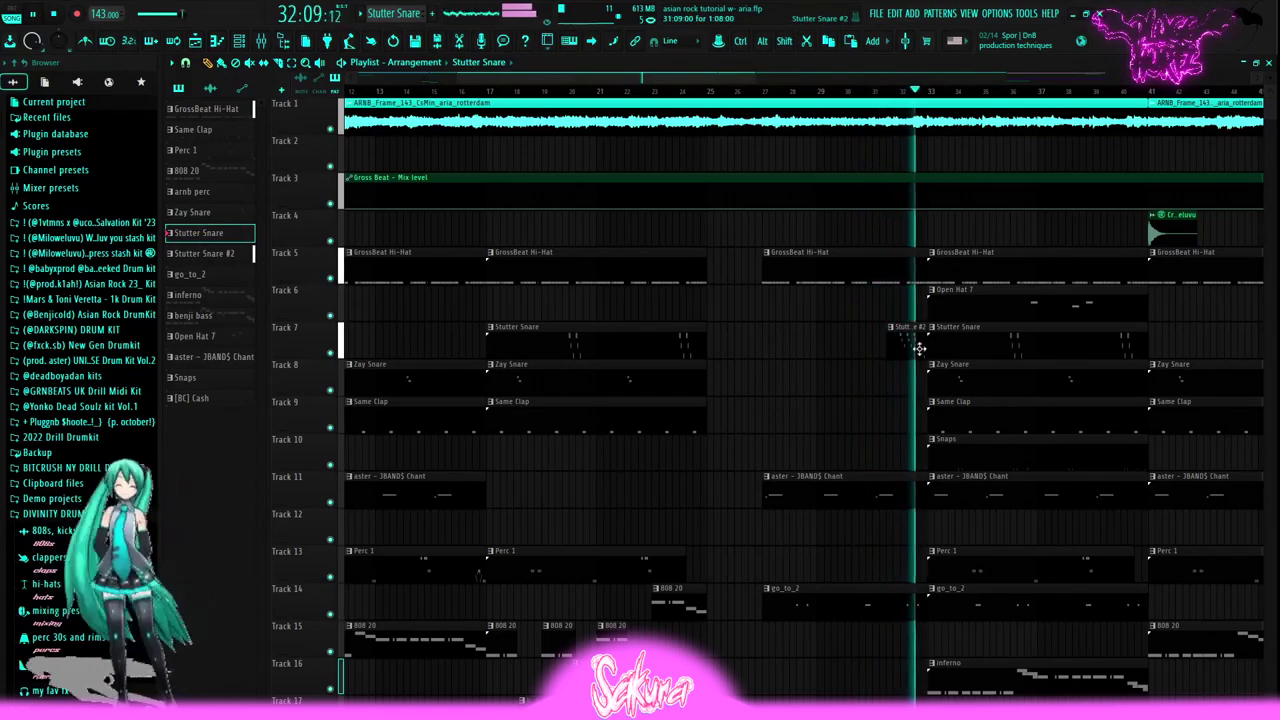
pyautogui.moveTo(703, 78); pyautogui.dragTo(829, 80)
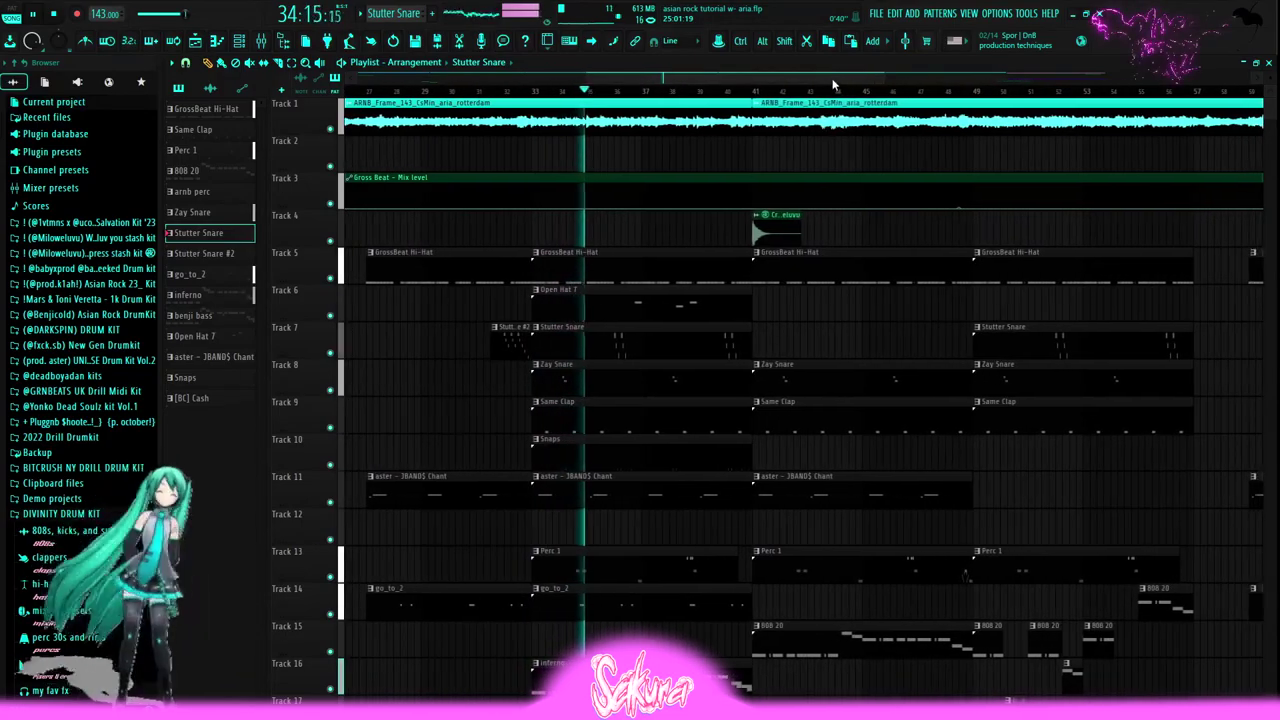